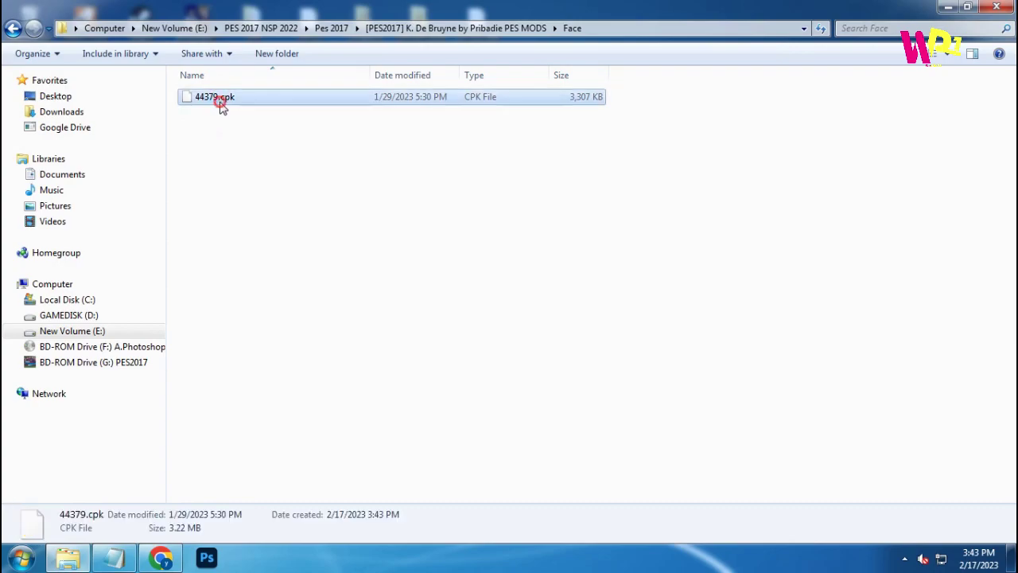
Copy 44379.cpk from the K. De Bruyne Face folder into the download folder of the Pro Evolution Soccer 2017 installation.
left_click(256, 278)
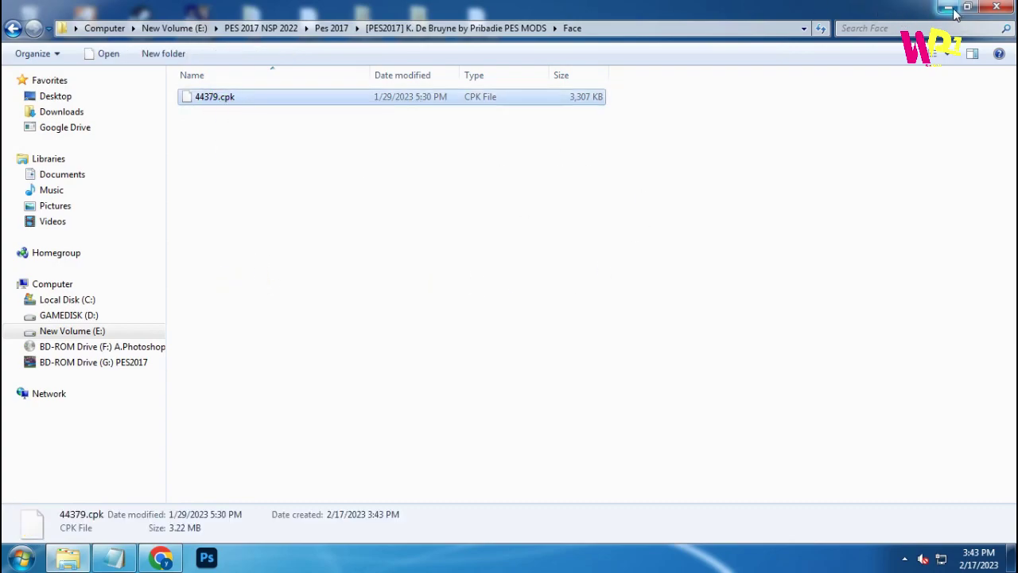
left_click(954, 12)
right_click(85, 304)
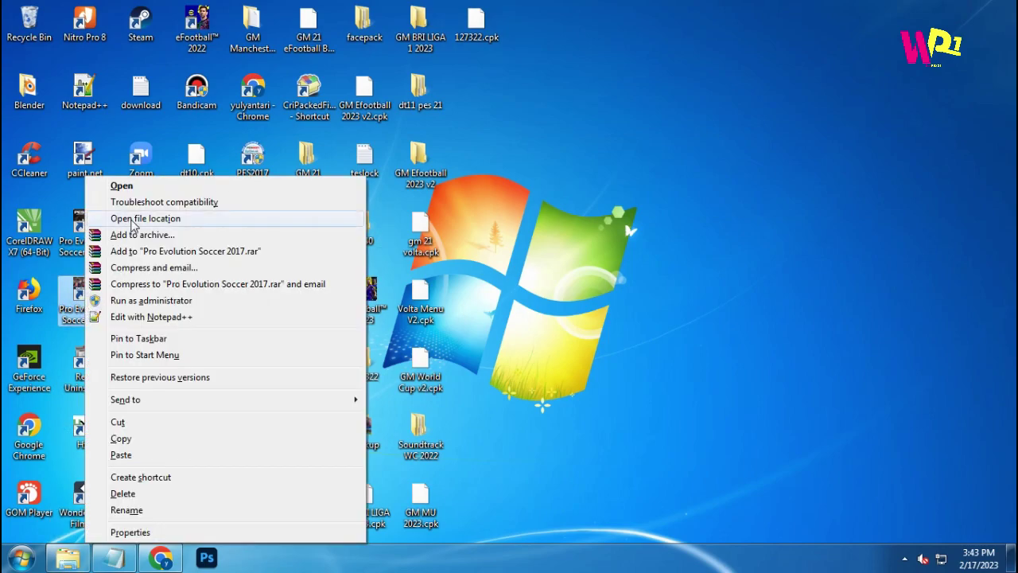
left_click(139, 220)
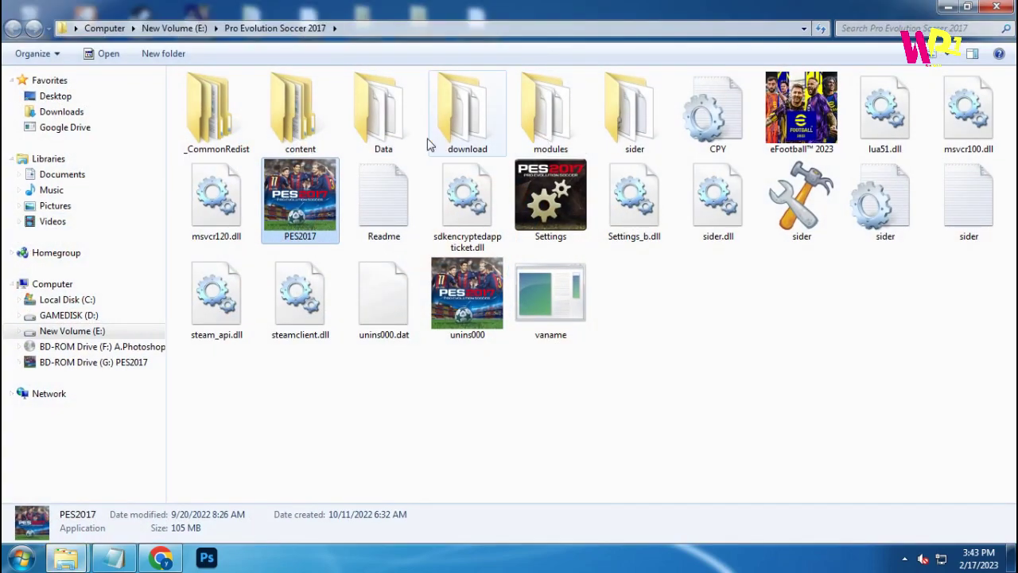
double_click(458, 136)
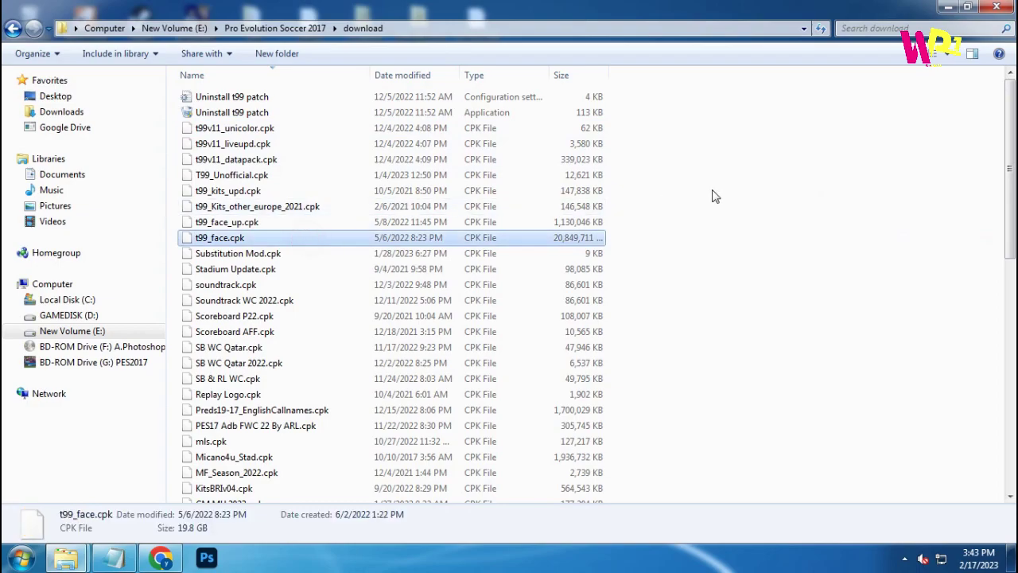
right_click(696, 156)
left_click(728, 273)
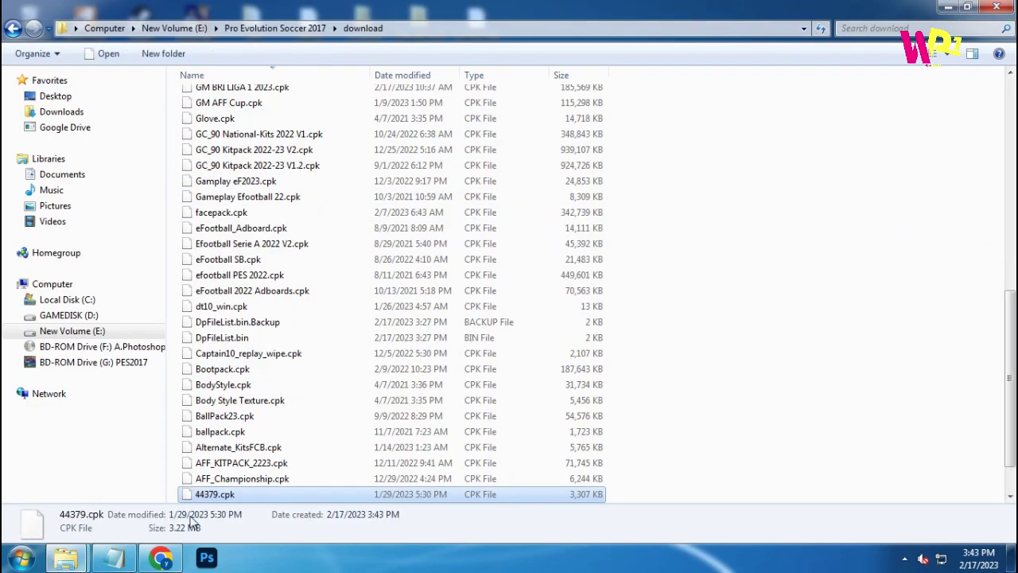
Return to the Pes 2017 mods folder and extract the W. Weghorst archive in place.
mouse_move(79, 557)
left_click(114, 488)
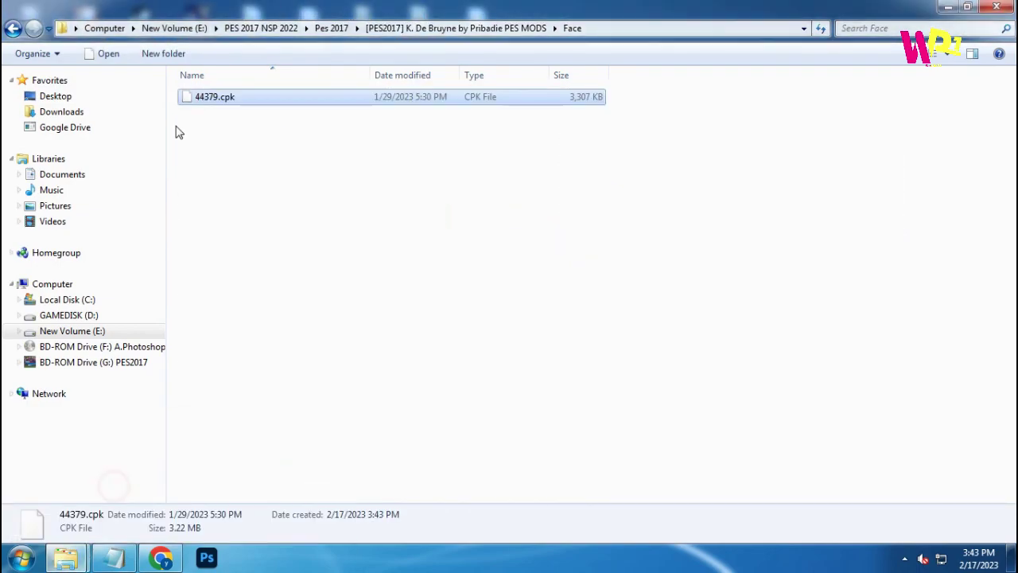
left_click(343, 26)
left_click(385, 142)
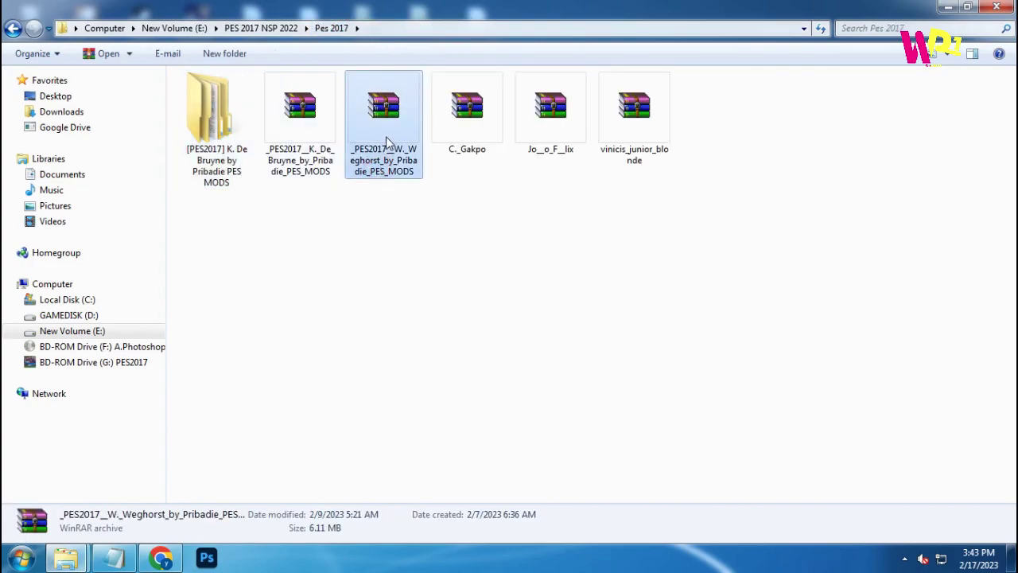
right_click(387, 119)
mouse_move(465, 232)
left_click(462, 176)
Copy 103142.cpk from the v2 subfolder of Face in the extracted W. Weghorst folder.
double_click(303, 159)
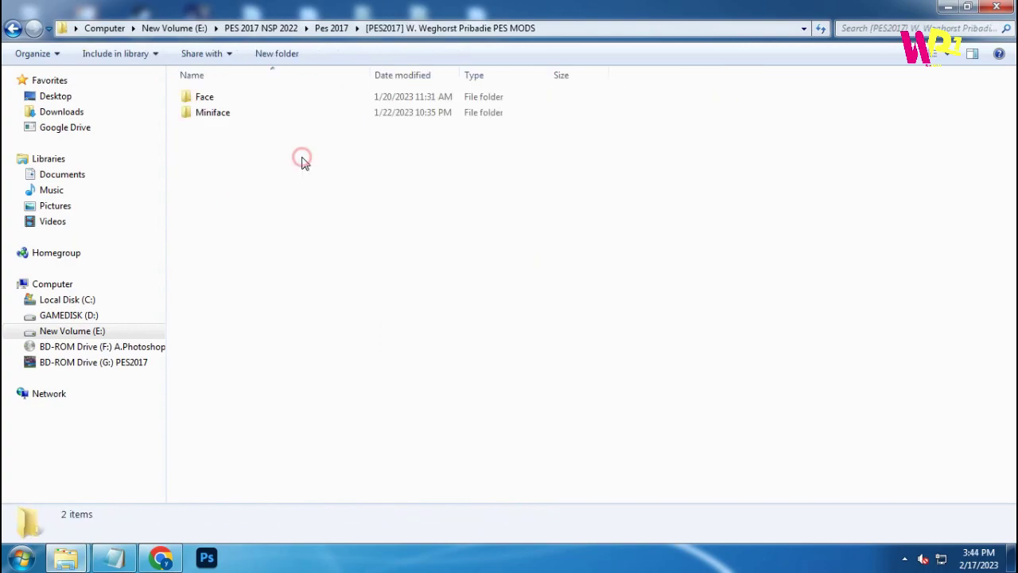
double_click(228, 99)
left_click(226, 112)
double_click(226, 113)
left_click(228, 99)
right_click(227, 101)
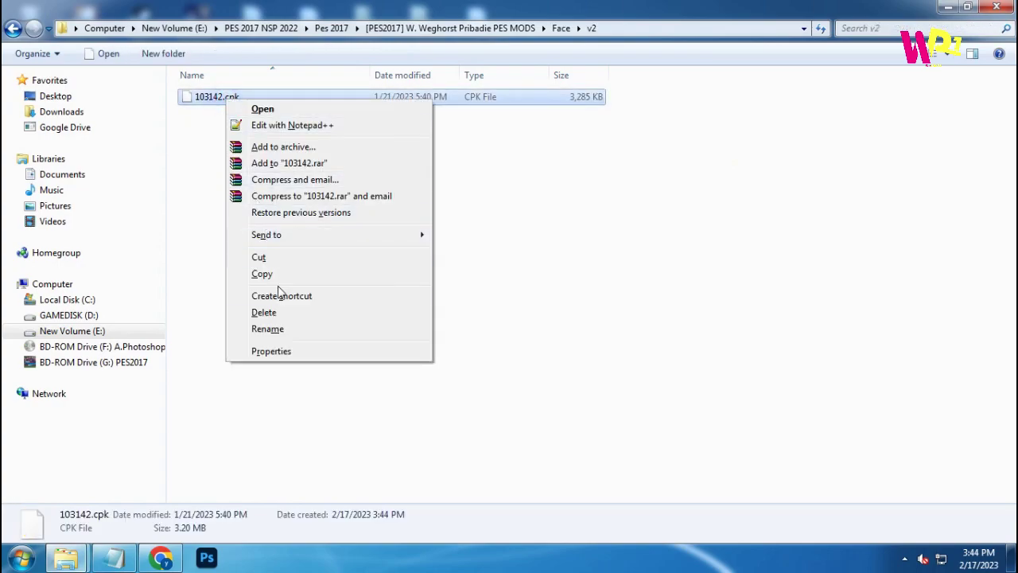
left_click(271, 274)
Paste 103142.cpk into the Pro Evolution Soccer 2017 download folder.
mouse_move(67, 557)
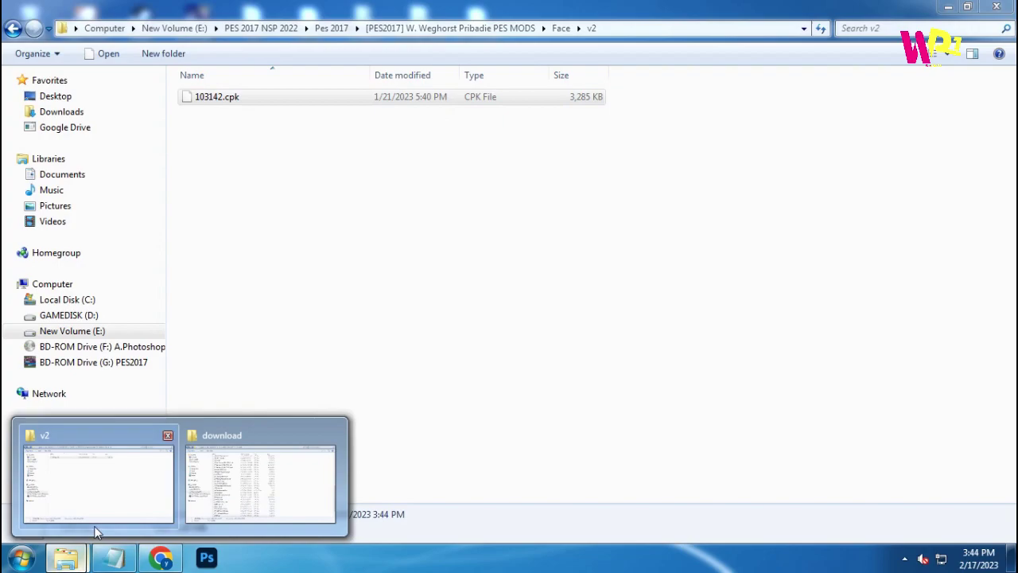
left_click(253, 489)
left_click(390, 259)
right_click(766, 179)
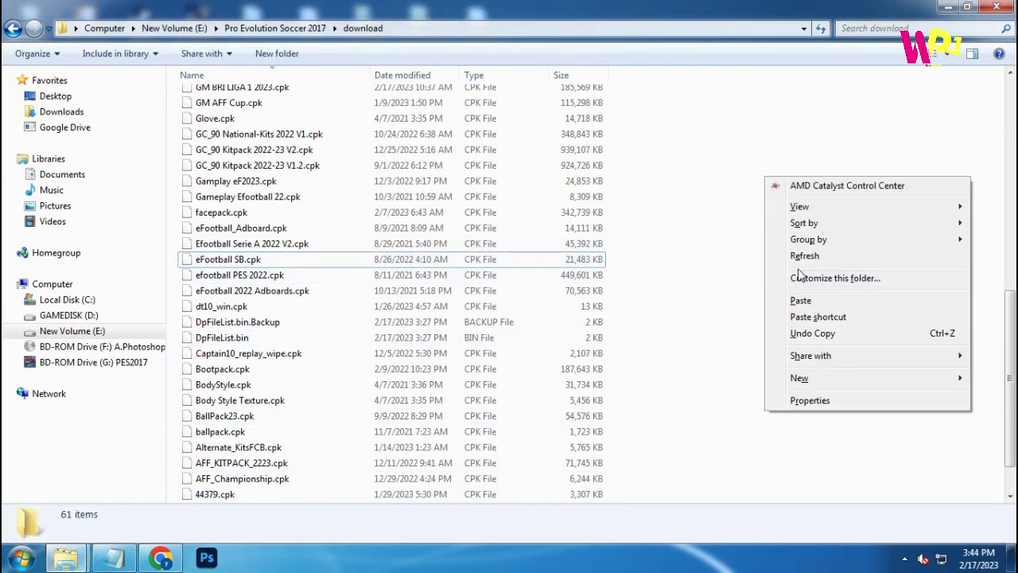
left_click(800, 302)
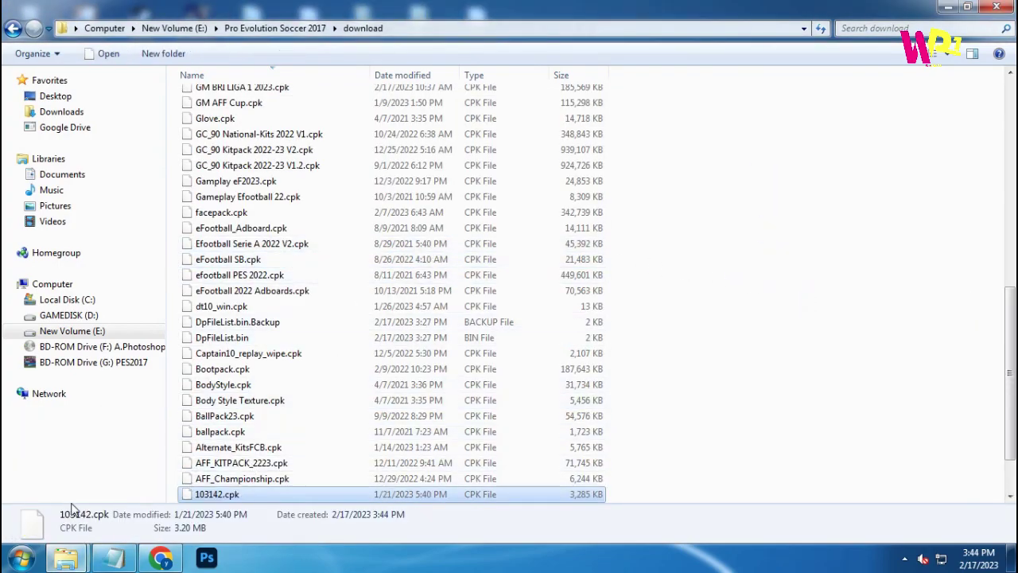
Extract the C._Gakpo archive in place within the Pes 2017 mods folder, entering the archive password.
mouse_move(85, 549)
left_click(114, 473)
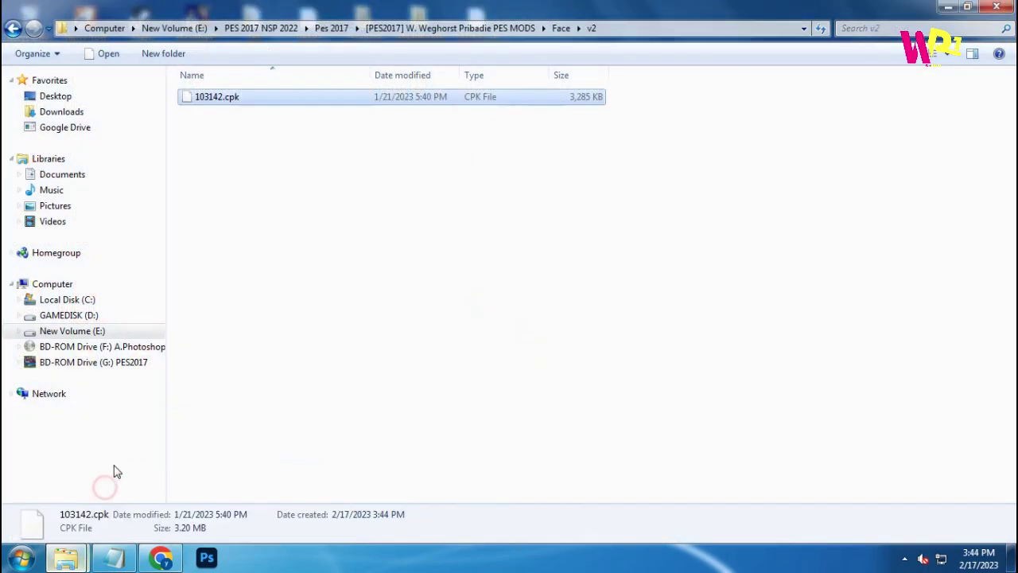
left_click(342, 29)
left_click(552, 146)
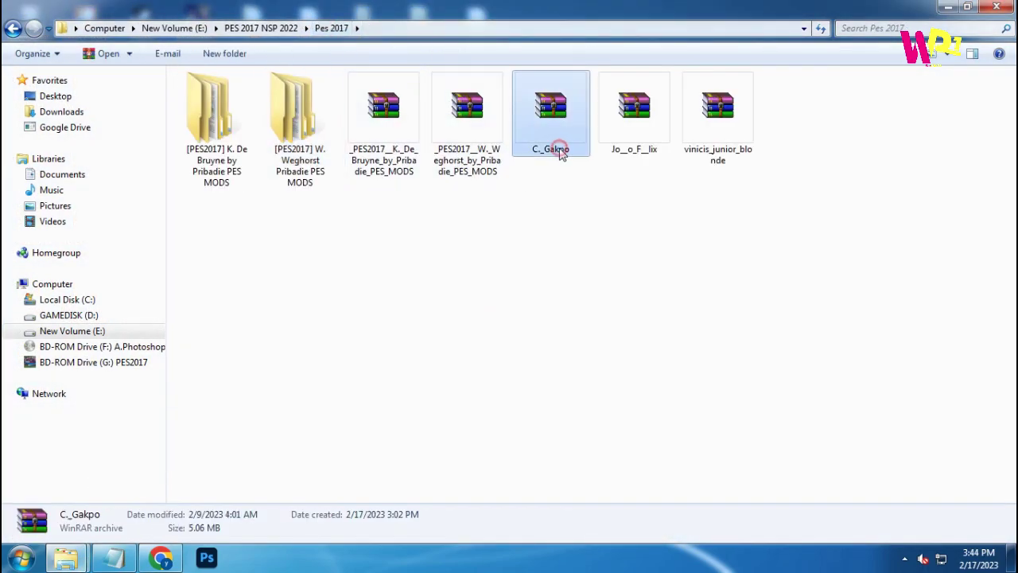
right_click(559, 118)
left_click(610, 175)
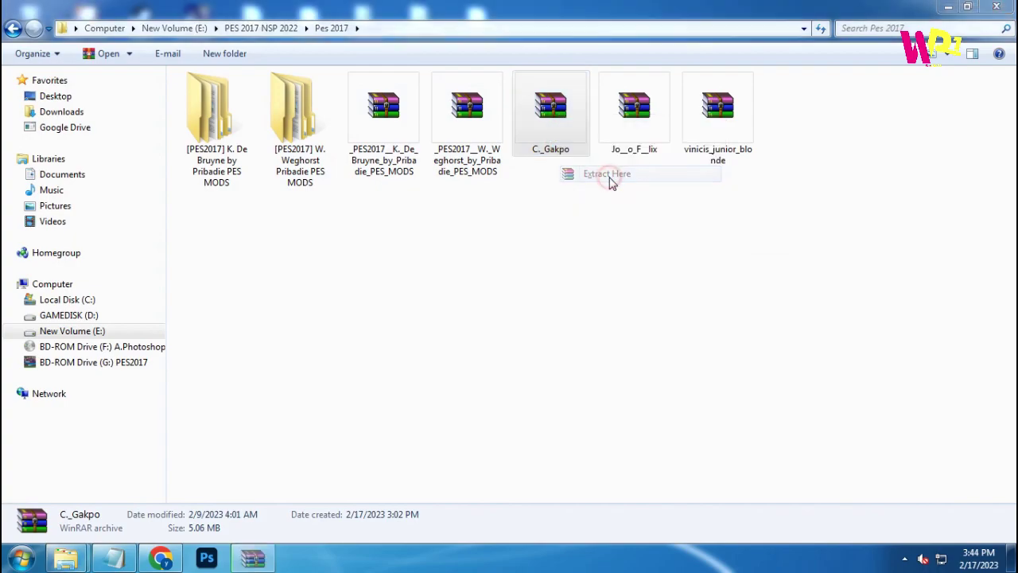
key("ctrl+v")
left_click(448, 395)
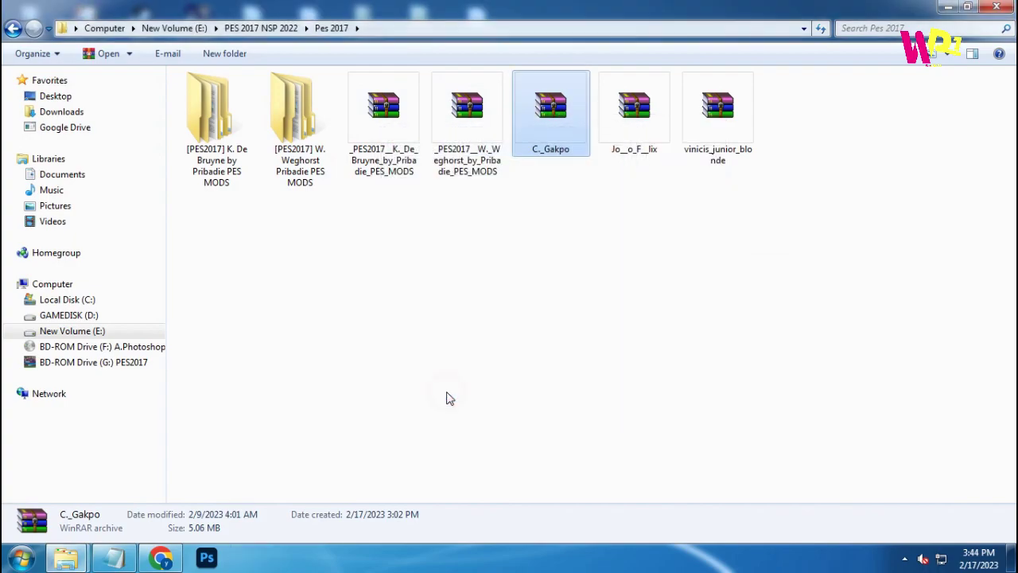
Copy C. Gakpo.cpk from the Pes 2017 mods folder into the Pro Evolution Soccer 2017 download folder.
left_click(543, 128)
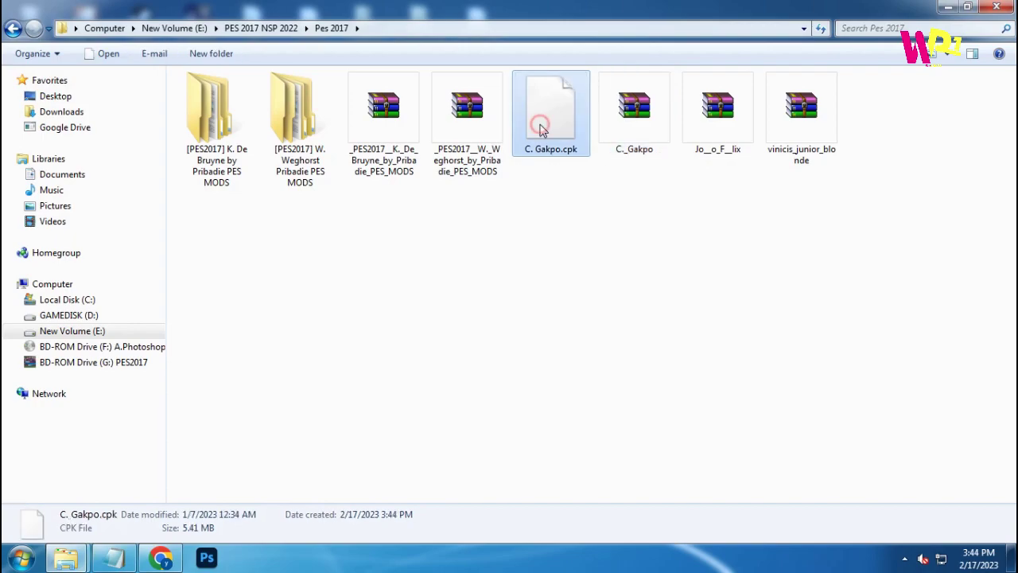
right_click(530, 115)
left_click(572, 300)
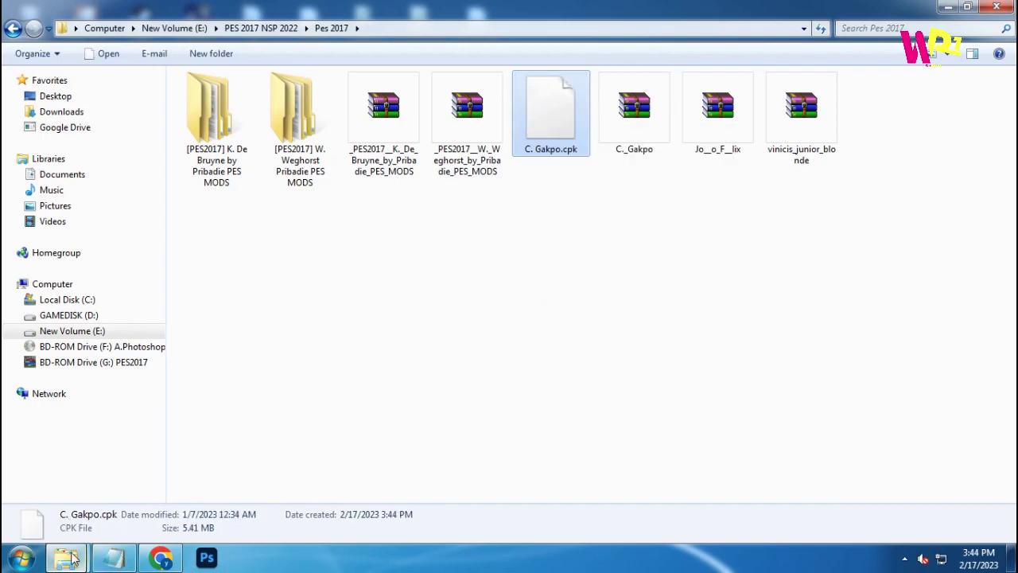
mouse_move(66, 558)
left_click(252, 480)
left_click(285, 329)
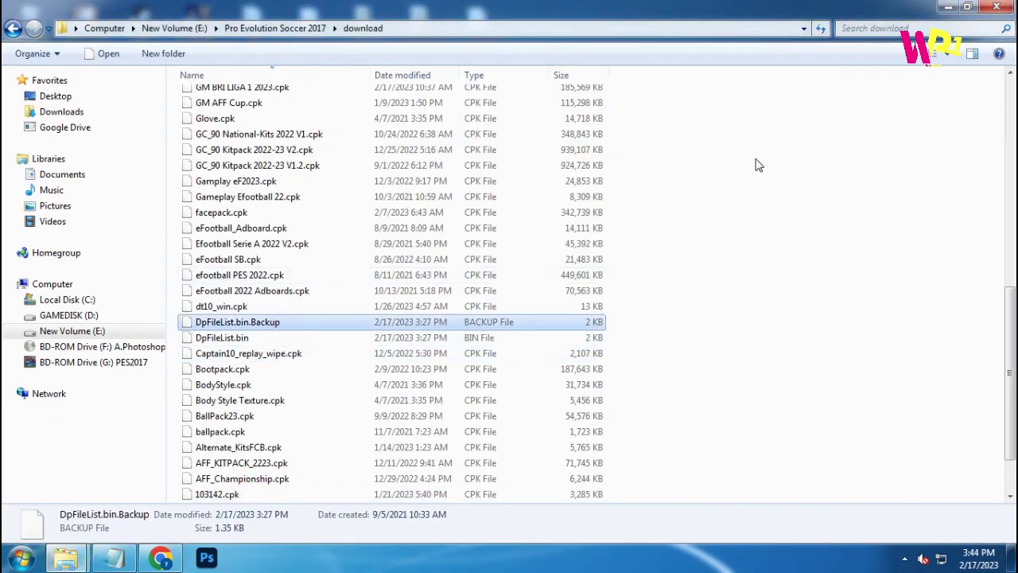
right_click(756, 156)
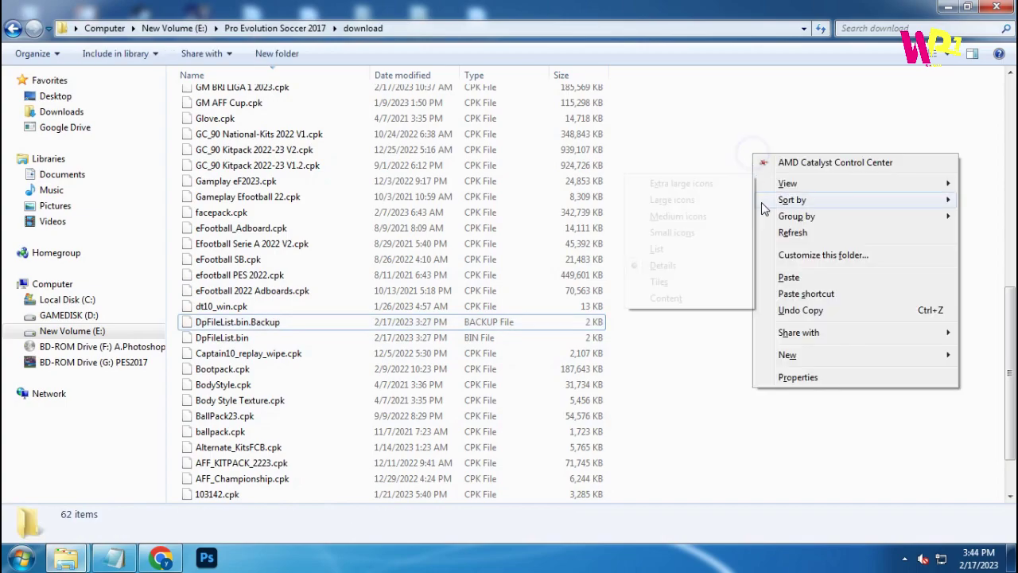
left_click(788, 277)
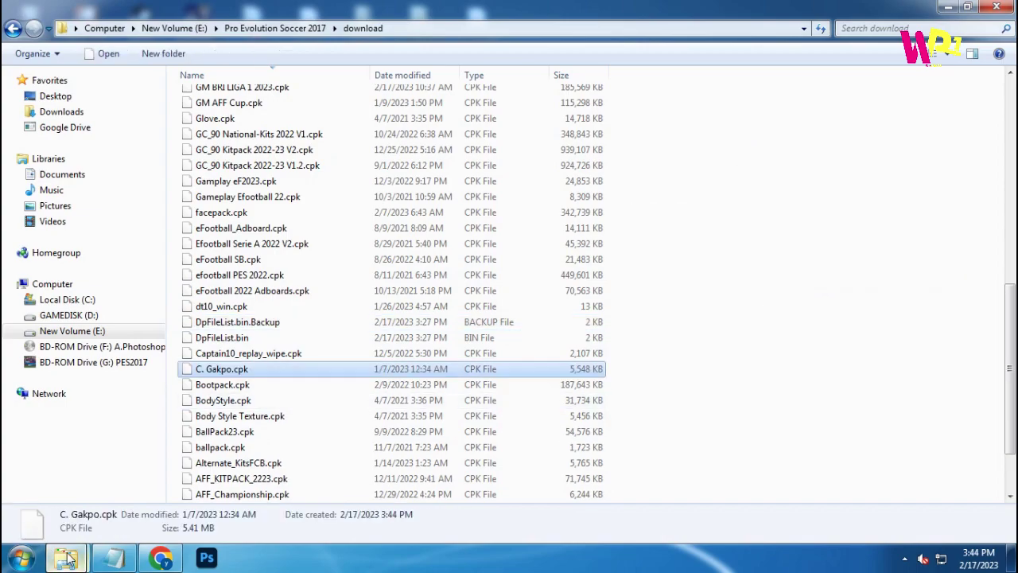
Extract the Jo__o_F__lix archive in place within the Pes 2017 mods folder, entering the archive password.
mouse_move(65, 557)
left_click(129, 483)
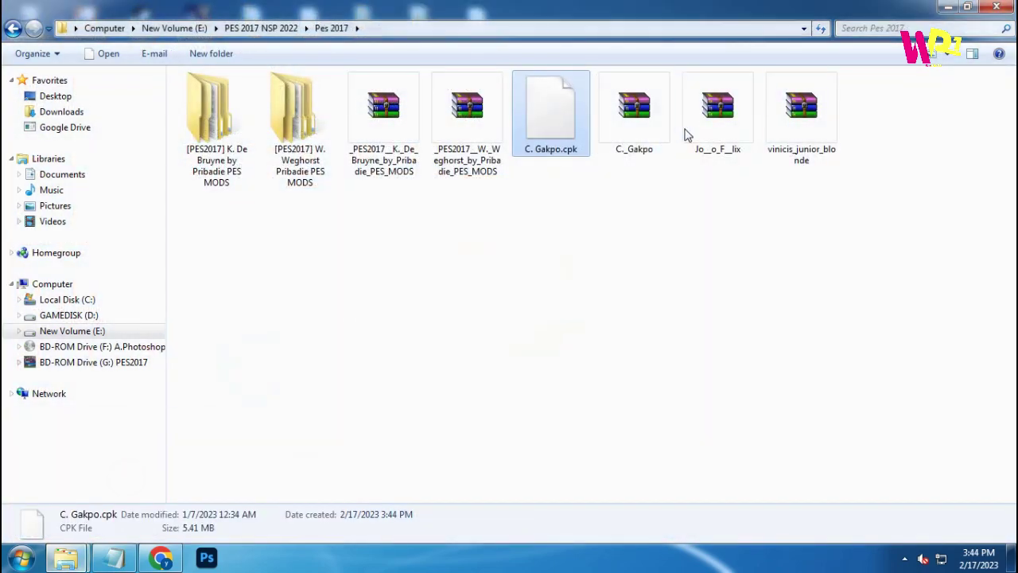
left_click(736, 149)
right_click(720, 125)
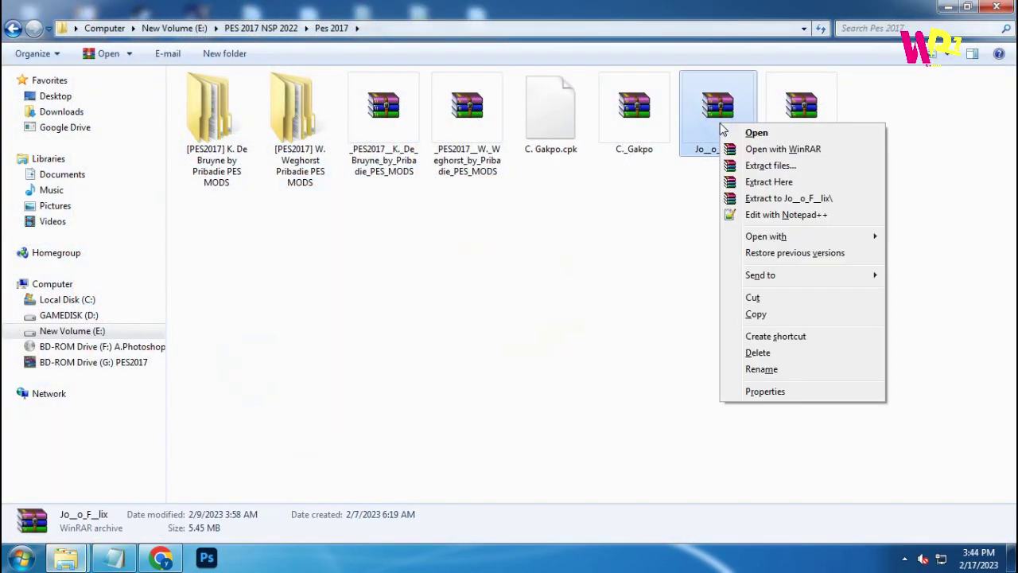
left_click(784, 188)
right_click(447, 239)
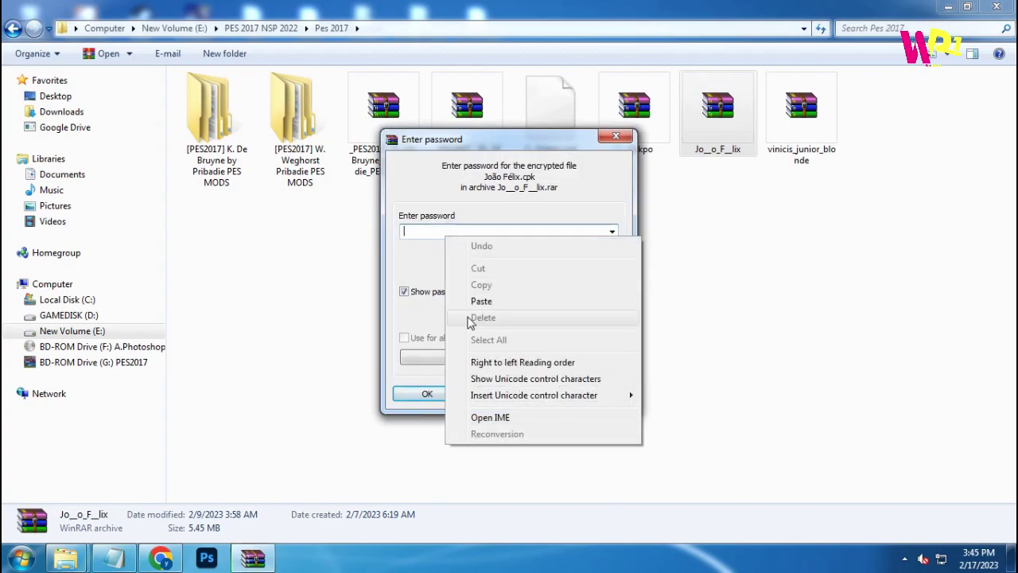
left_click(480, 302)
left_click(427, 394)
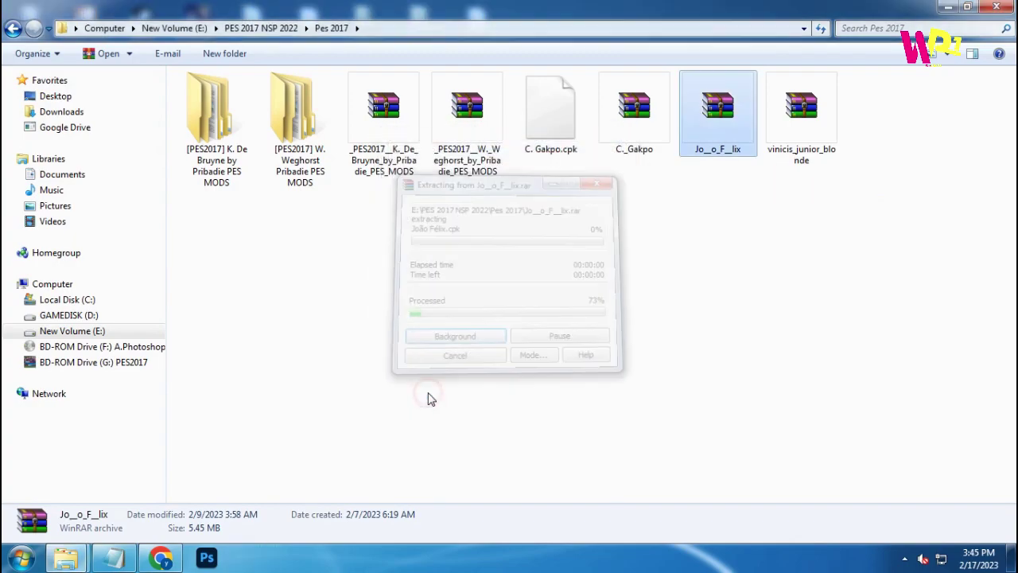
Copy João Félix.cpk from the Pes 2017 mods folder into the Pro Evolution Soccer 2017 download folder.
left_click(800, 143)
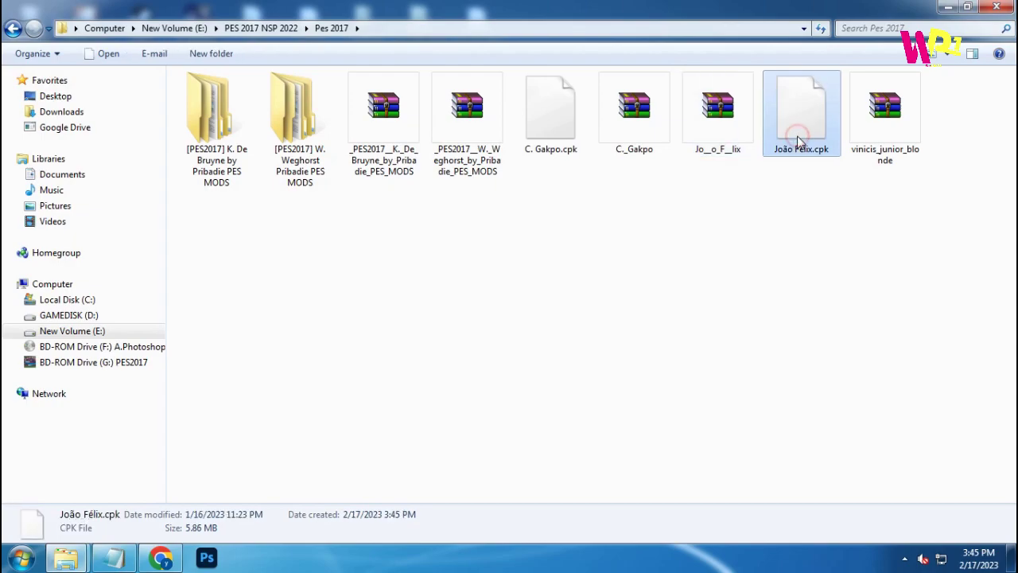
right_click(800, 143)
left_click(830, 303)
left_click(66, 557)
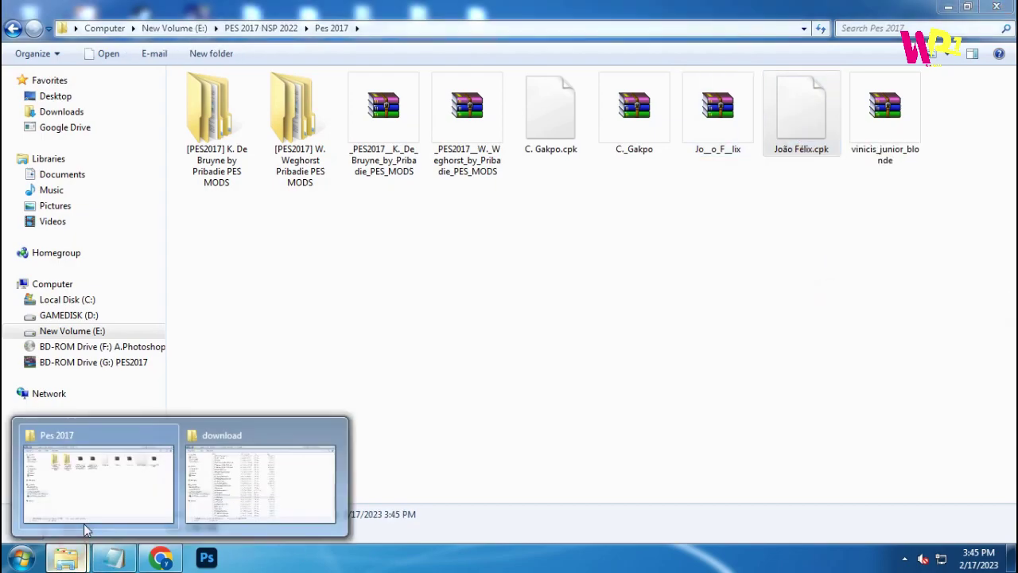
left_click(132, 498)
left_click(84, 560)
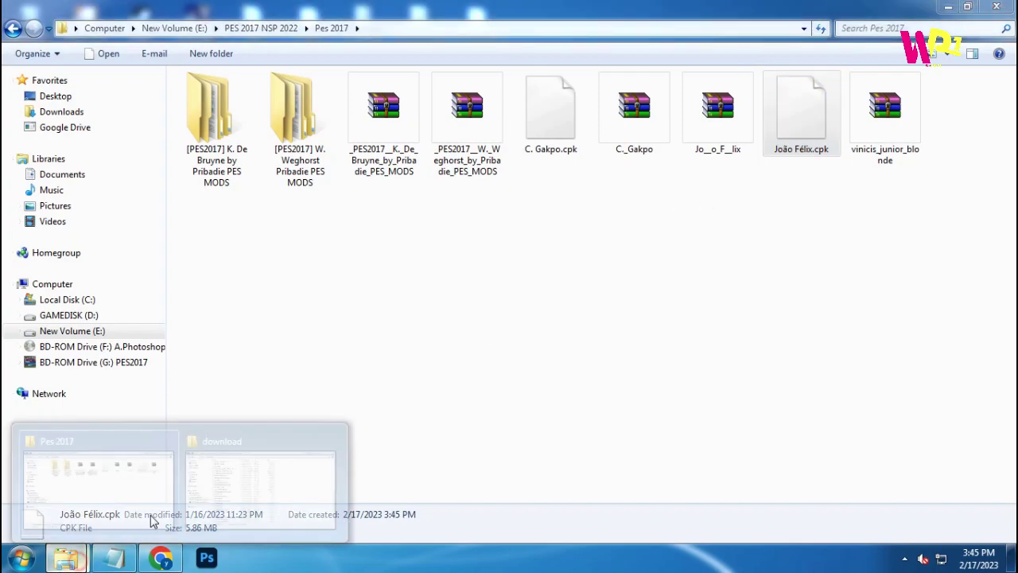
left_click(291, 486)
left_click(557, 259)
right_click(745, 202)
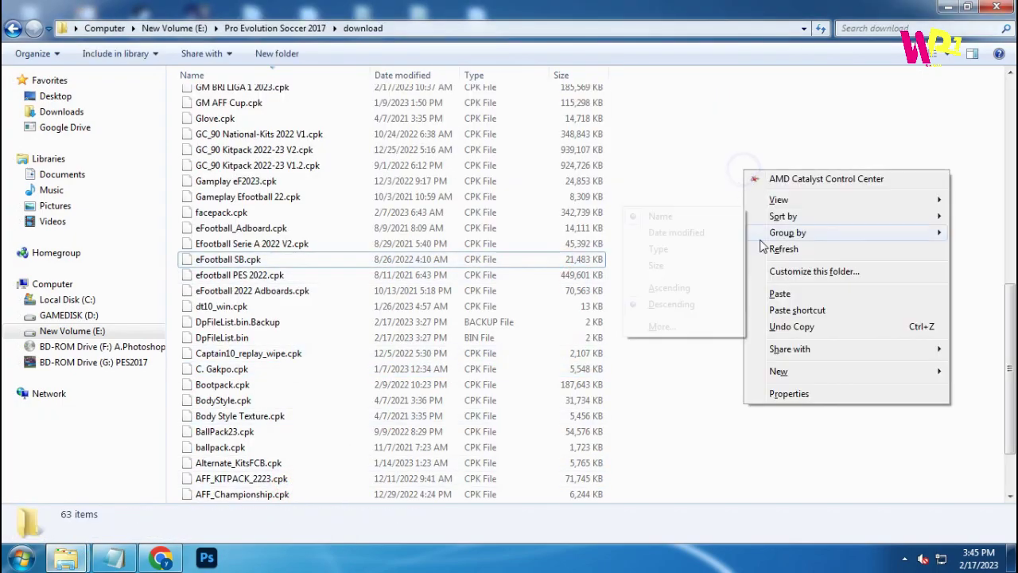
left_click(779, 290)
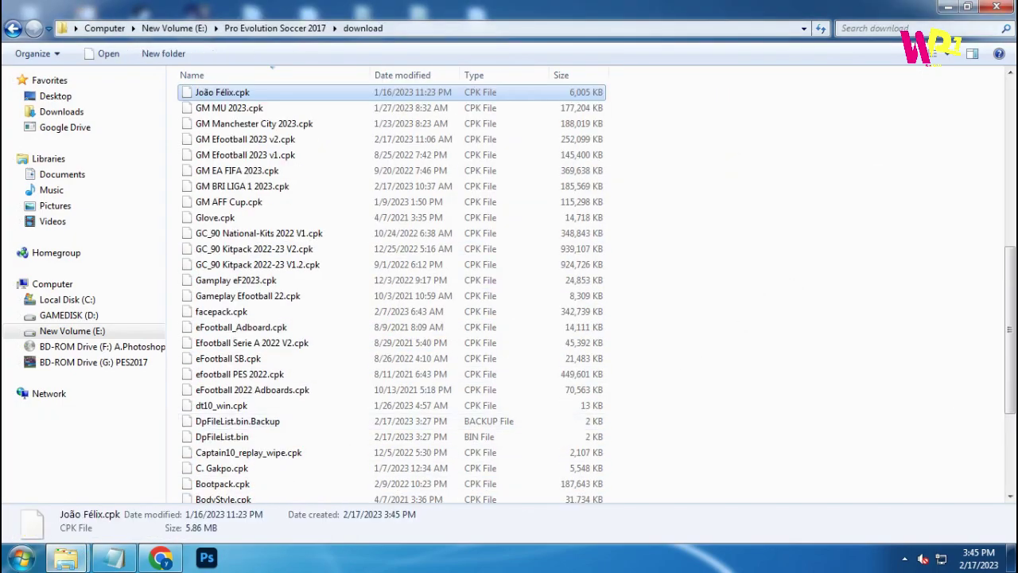
Extract the vinicis_junior_blonde archive in place within the Pes 2017 mods folder, entering the archive password.
left_click(66, 557)
left_click(103, 487)
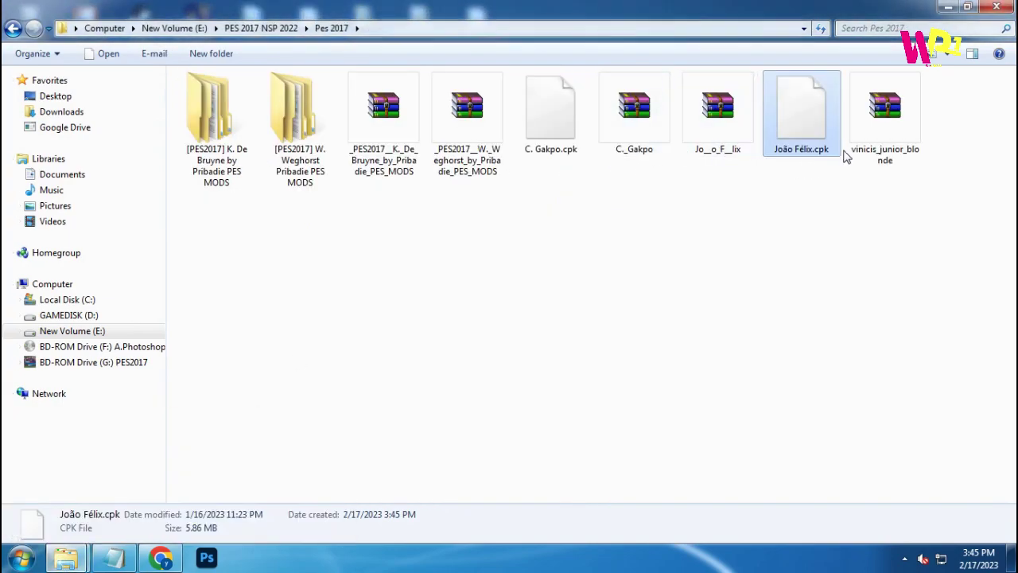
right_click(875, 120)
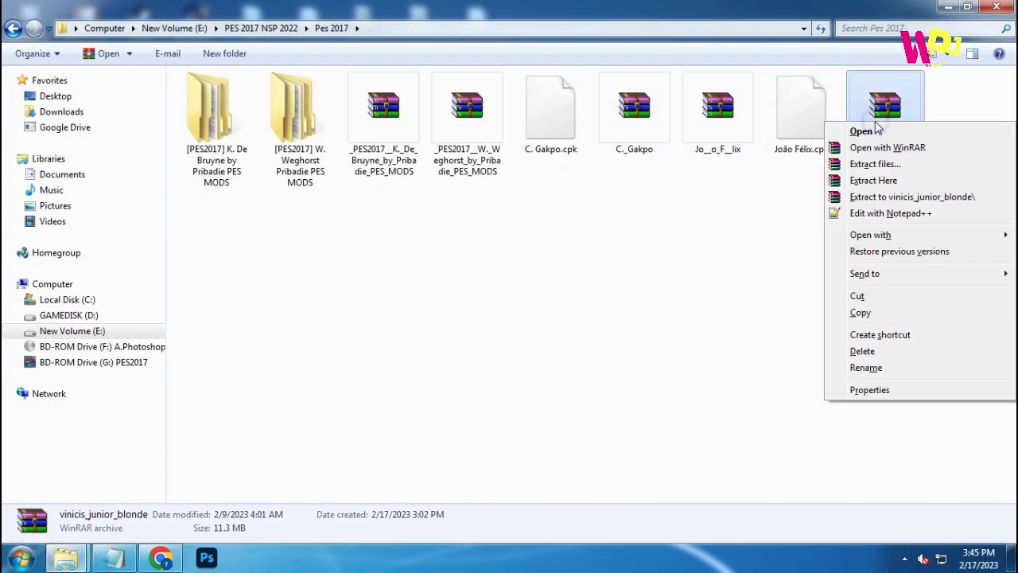
left_click(875, 181)
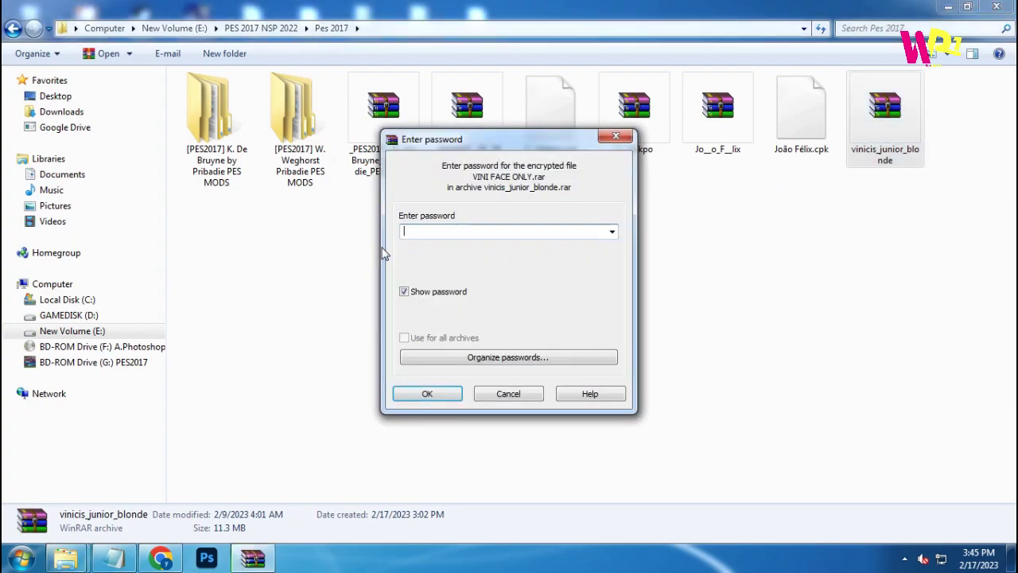
right_click(448, 233)
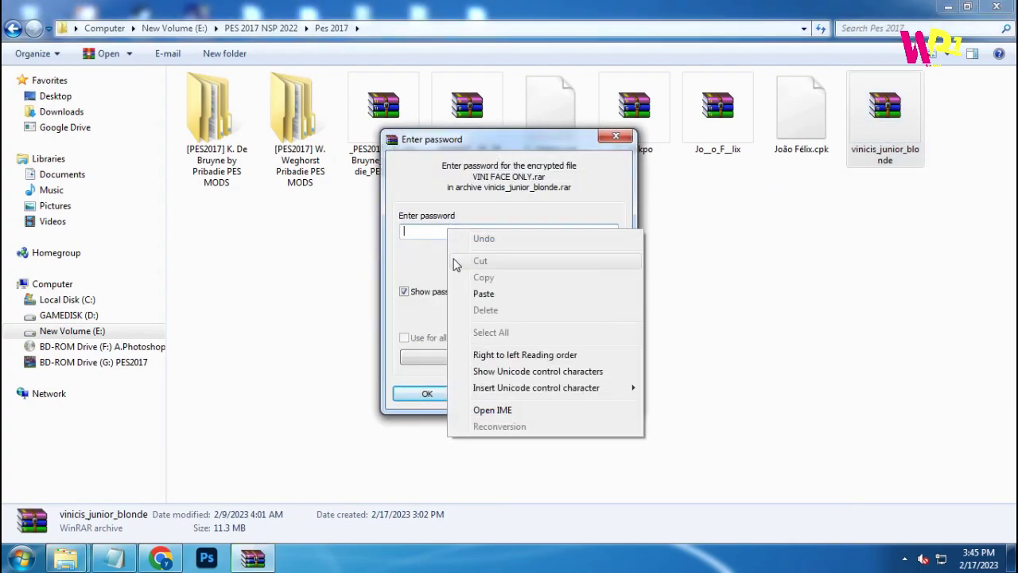
left_click(503, 294)
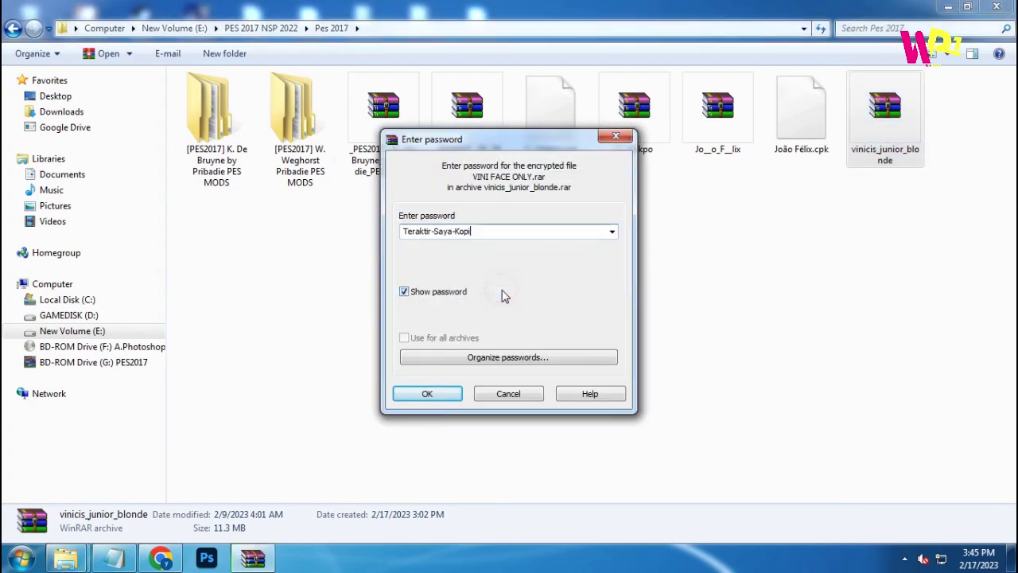
left_click(428, 393)
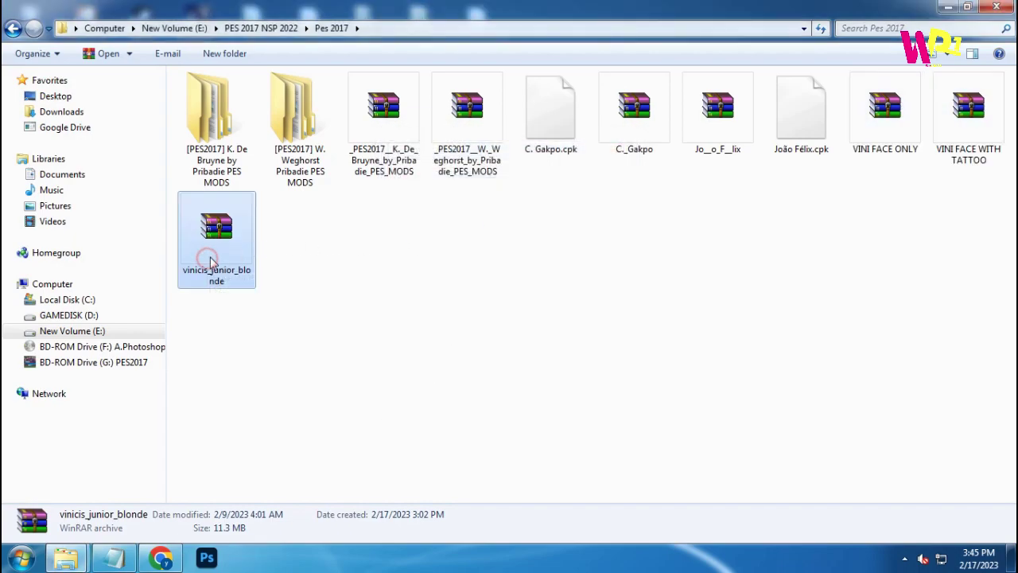
Extract the VINI FACE ONLY archive in place within the Pes 2017 mods folder.
left_click(888, 148)
right_click(887, 133)
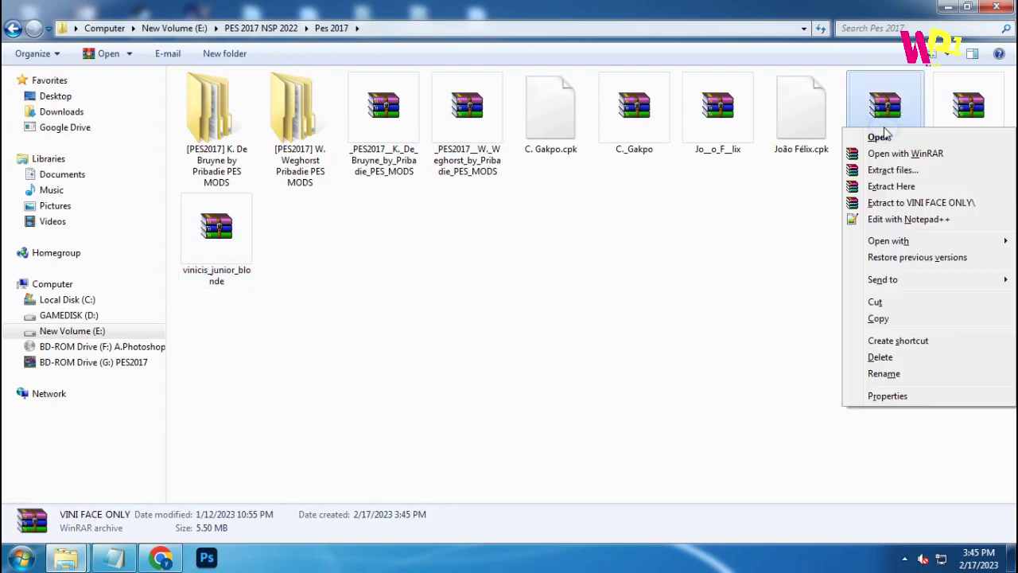
left_click(892, 188)
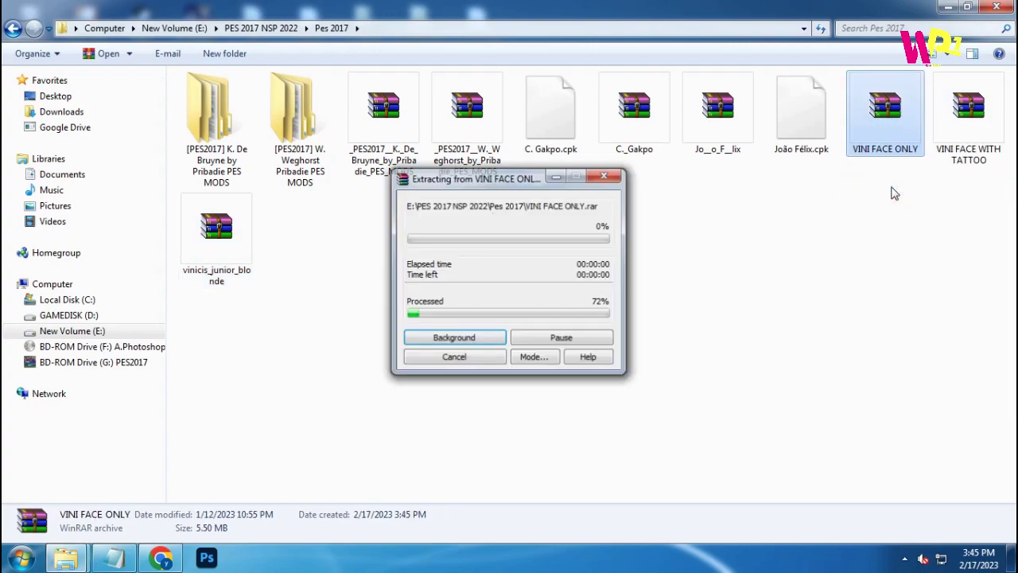
Copy vinicis junior blonde.cpk from the Pes 2017 mods folder into the Pro Evolution Soccer 2017 download folder.
left_click(216, 248)
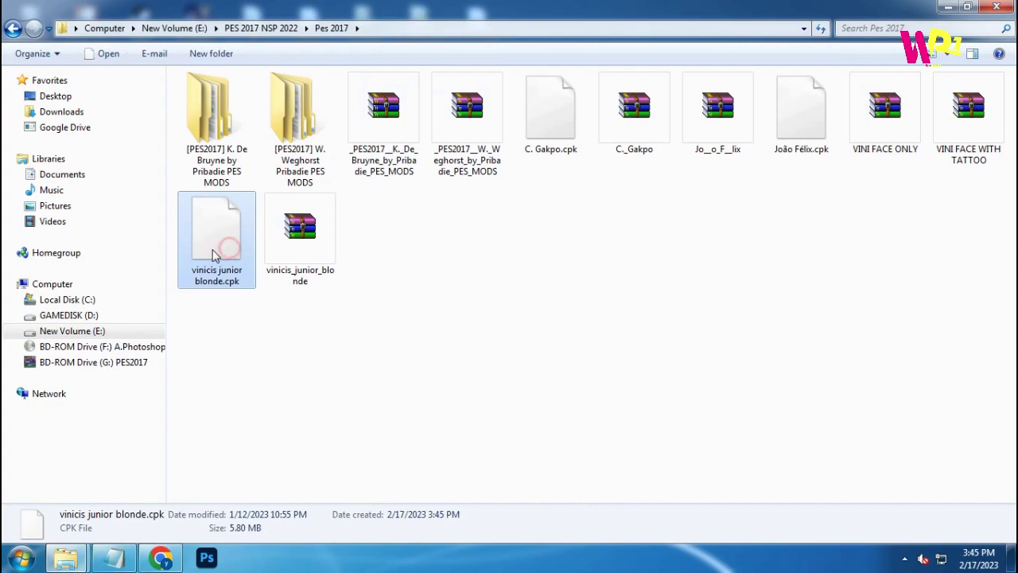
right_click(212, 249)
left_click(263, 422)
mouse_move(64, 559)
left_click(199, 489)
left_click(310, 327)
right_click(812, 170)
left_click(847, 287)
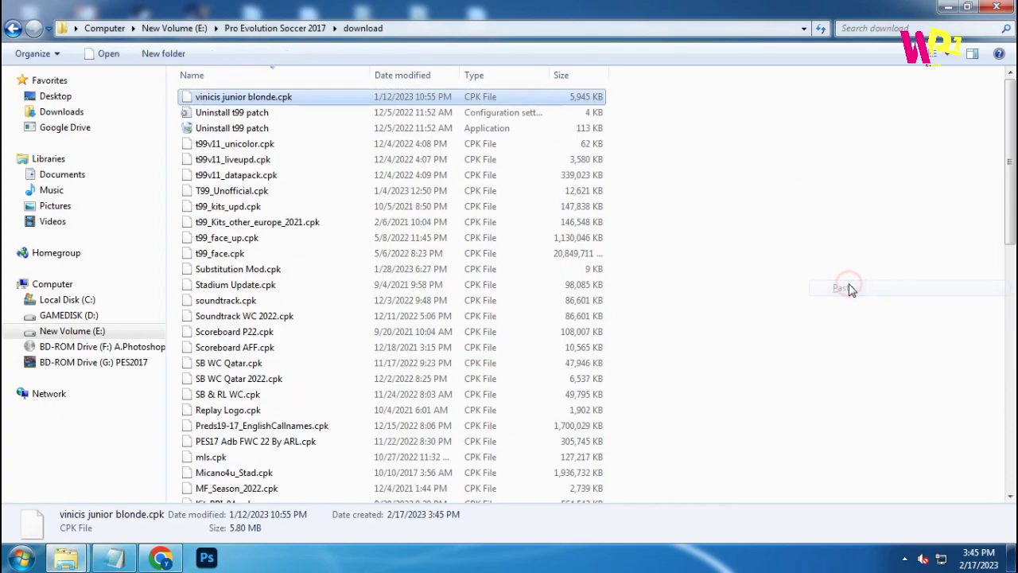
Close both folder windows and run PES2017 DpFileList Generator 1.5 from the desktop as administrator.
left_click(1001, 8)
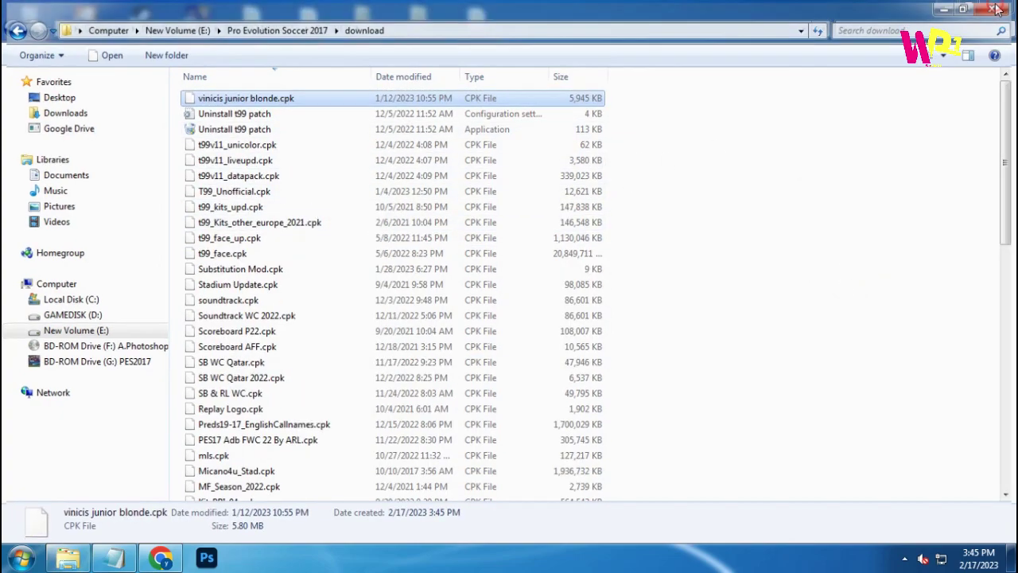
left_click(995, 7)
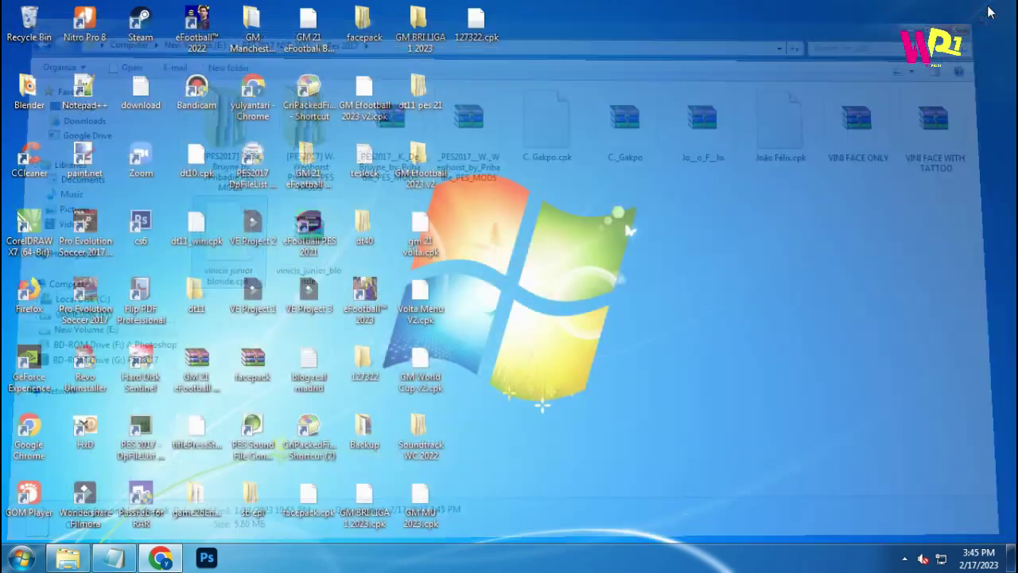
right_click(257, 160)
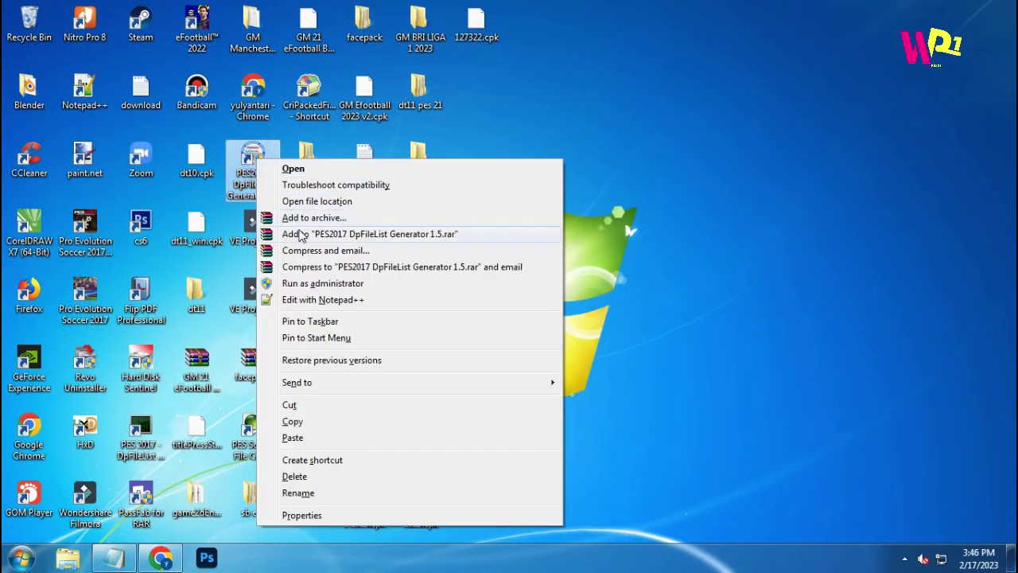
left_click(334, 283)
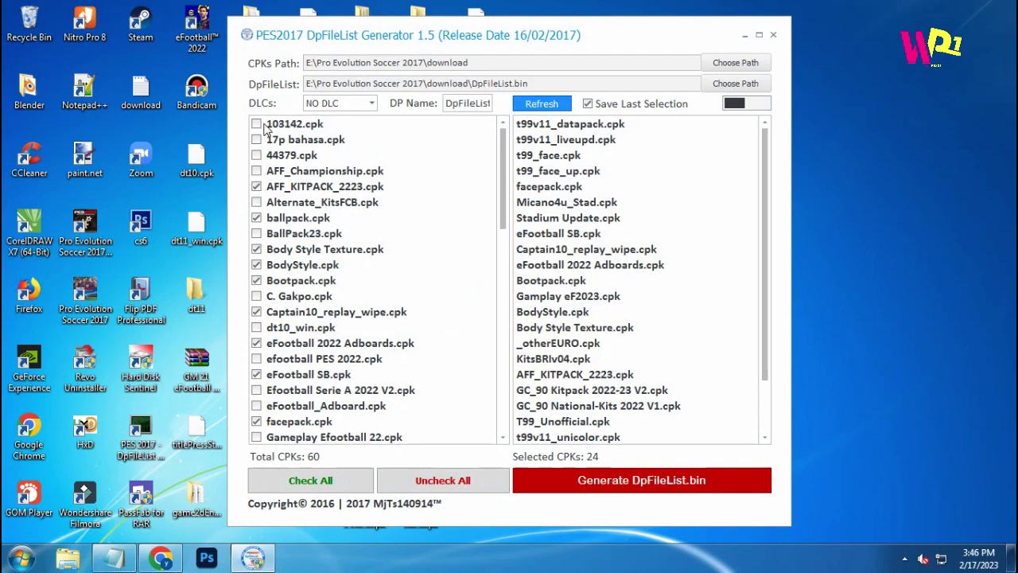
Include 103142.cpk, 44379.cpk, C. Gakpo.cpk, João Félix.cpk and vinicis junior blonde.cpk in the selected CPKs.
left_click(266, 126)
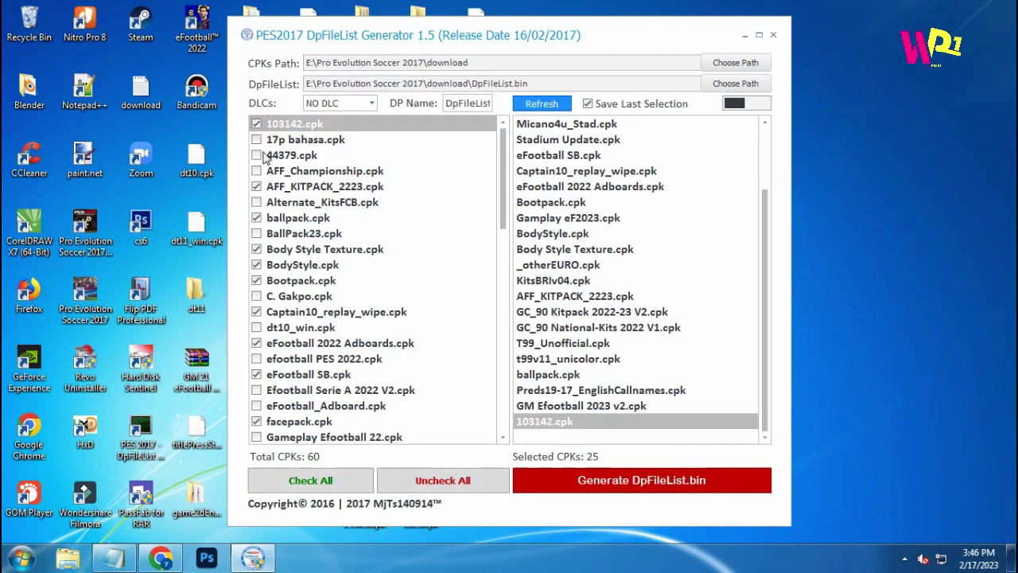
left_click(263, 157)
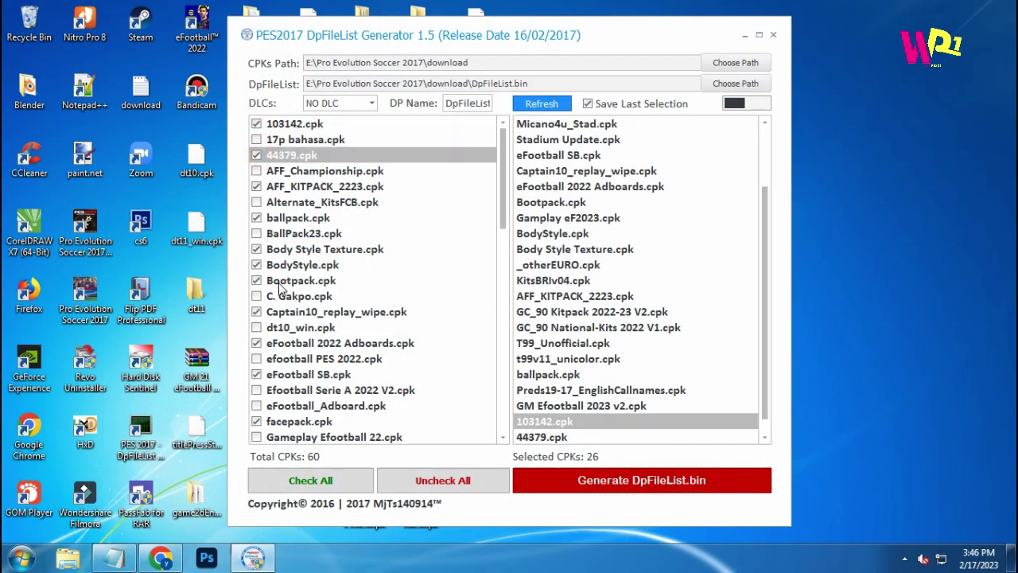
left_click(257, 296)
scroll(282, 298, "down", 2)
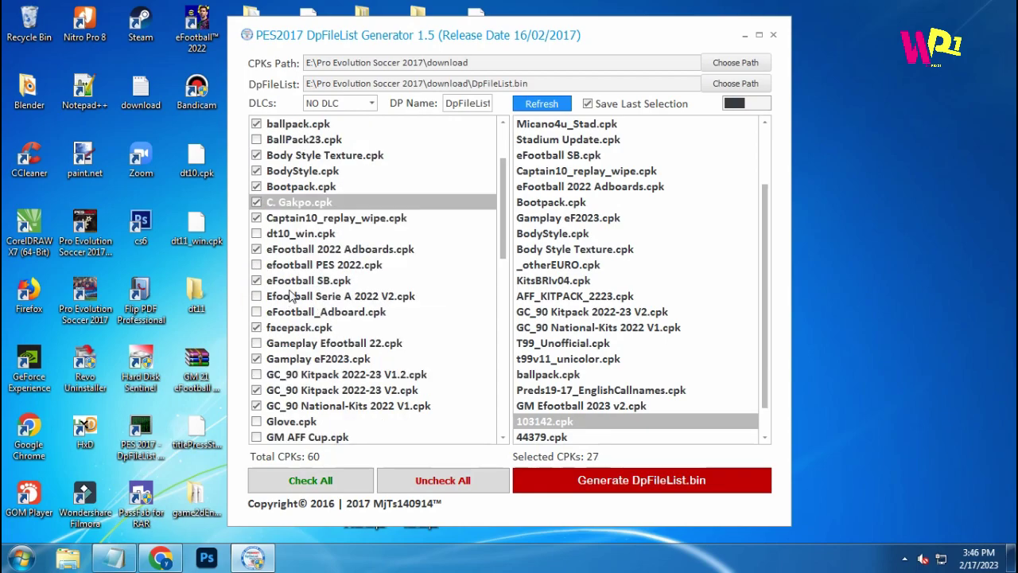
scroll(289, 291, "down", 2)
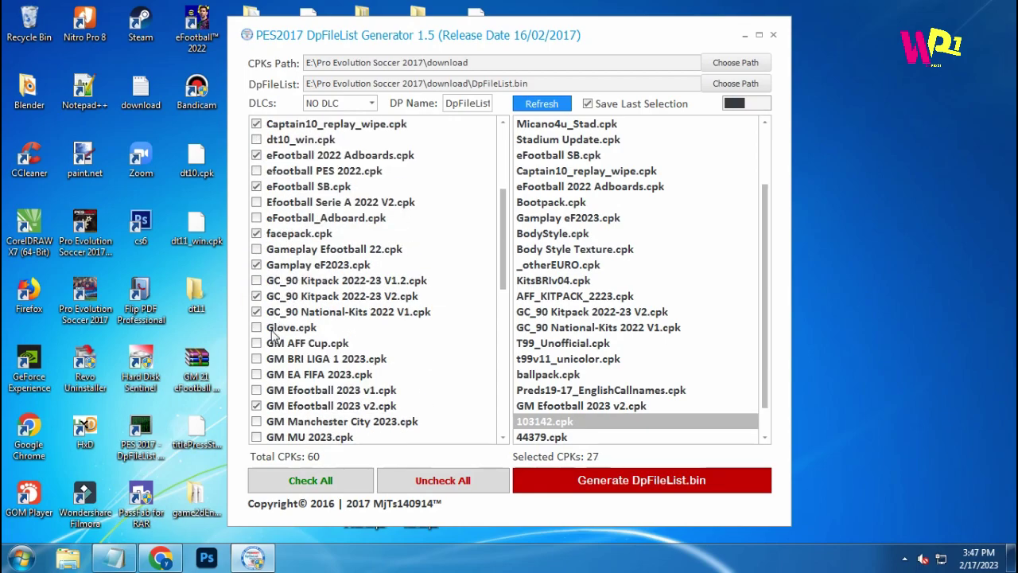
scroll(274, 338, "down", 1)
left_click(268, 406)
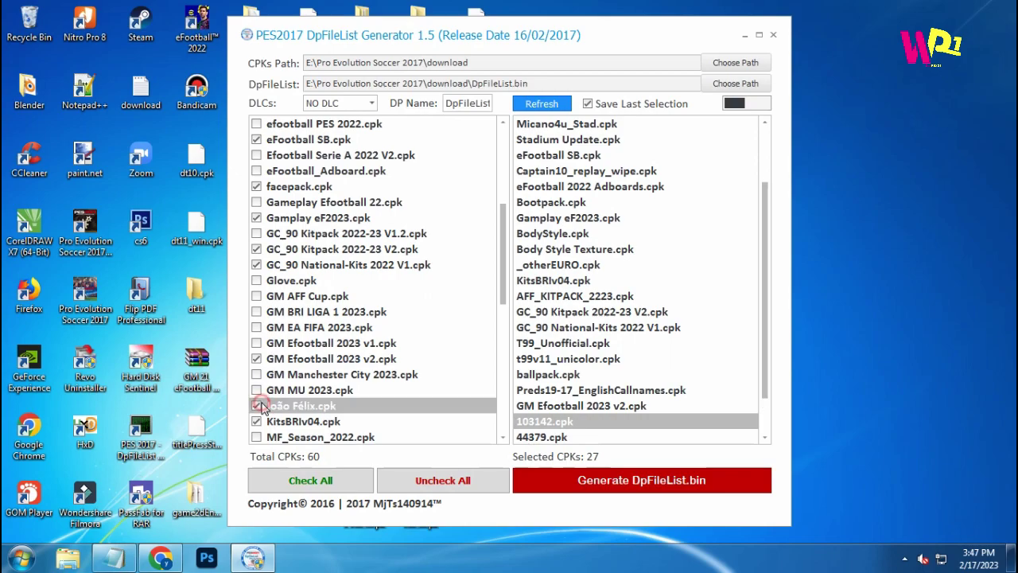
scroll(294, 350, "down", 8)
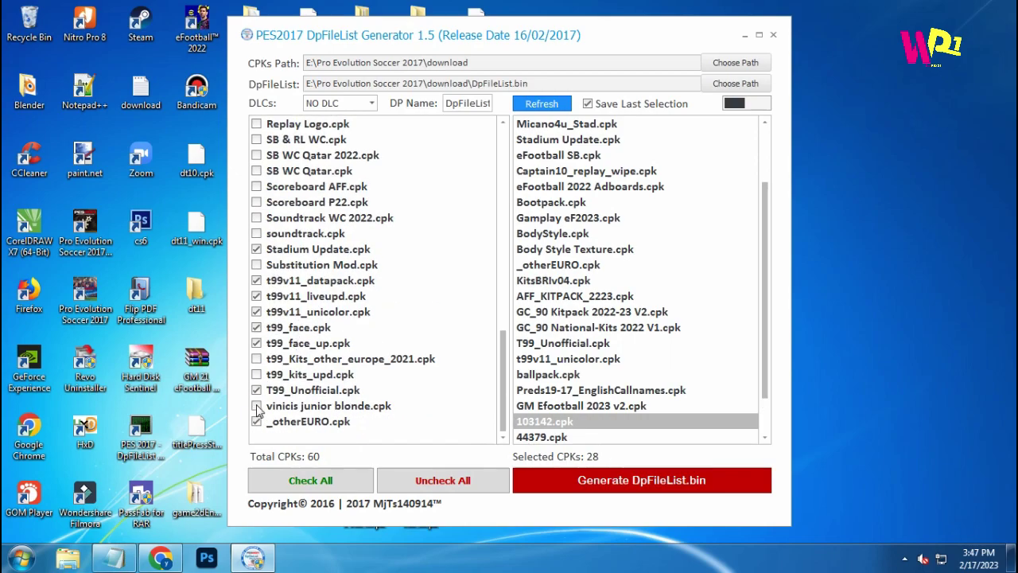
left_click(256, 406)
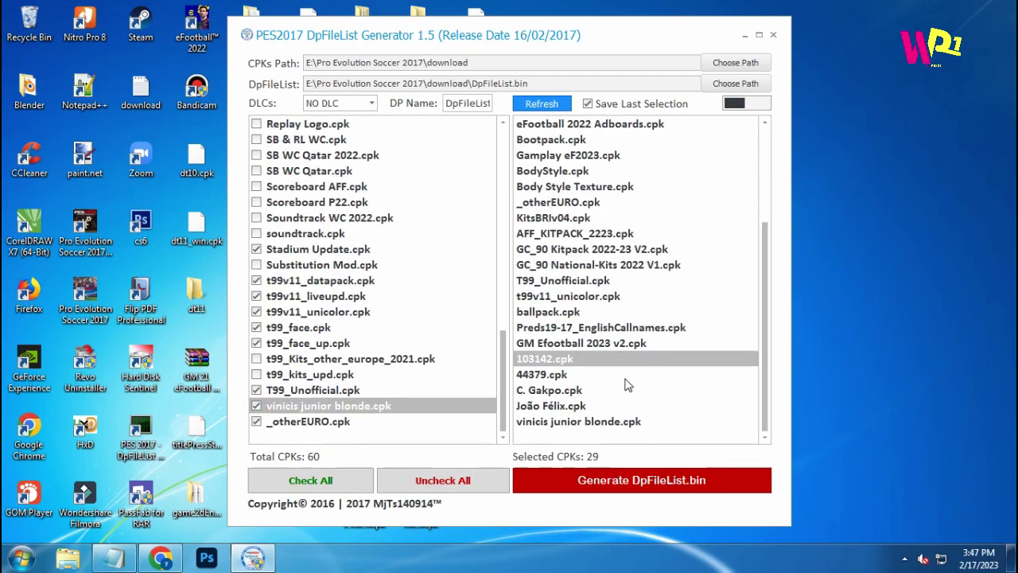
Move 103142.cpk directly below facepack.cpk in the selected CPK order.
left_click(576, 374)
left_click(566, 390)
left_click(568, 406)
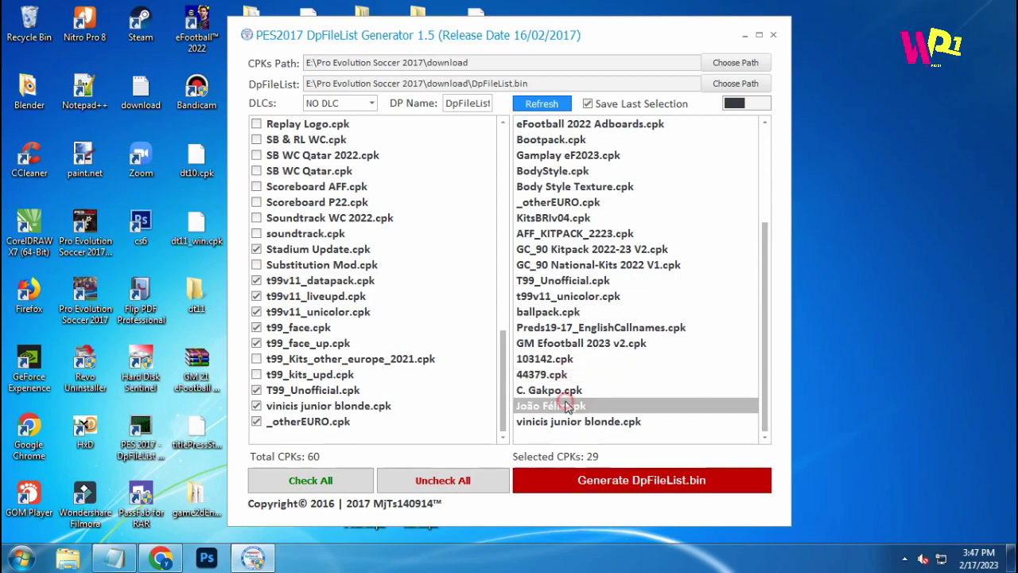
left_click(567, 422)
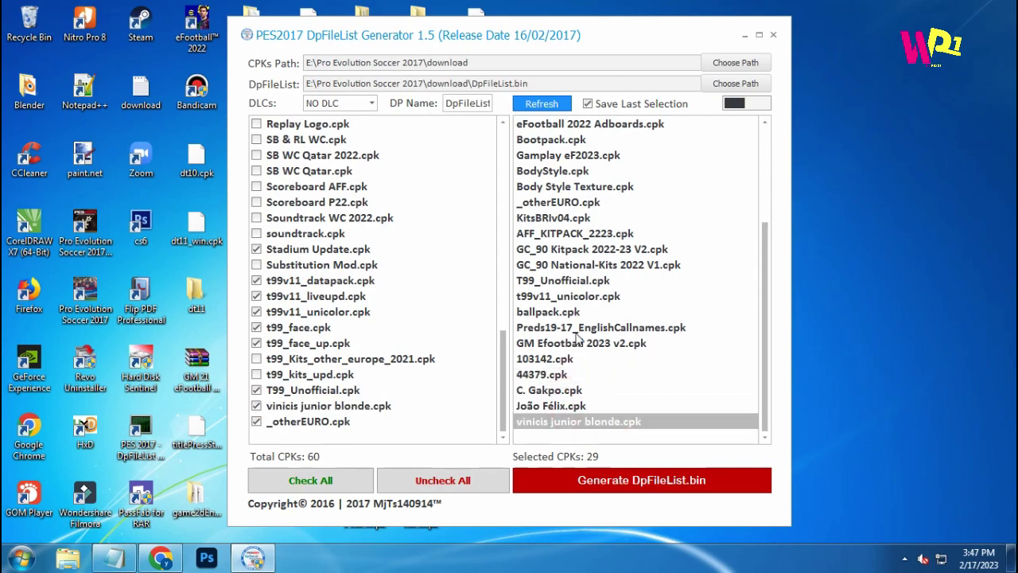
left_click(565, 360)
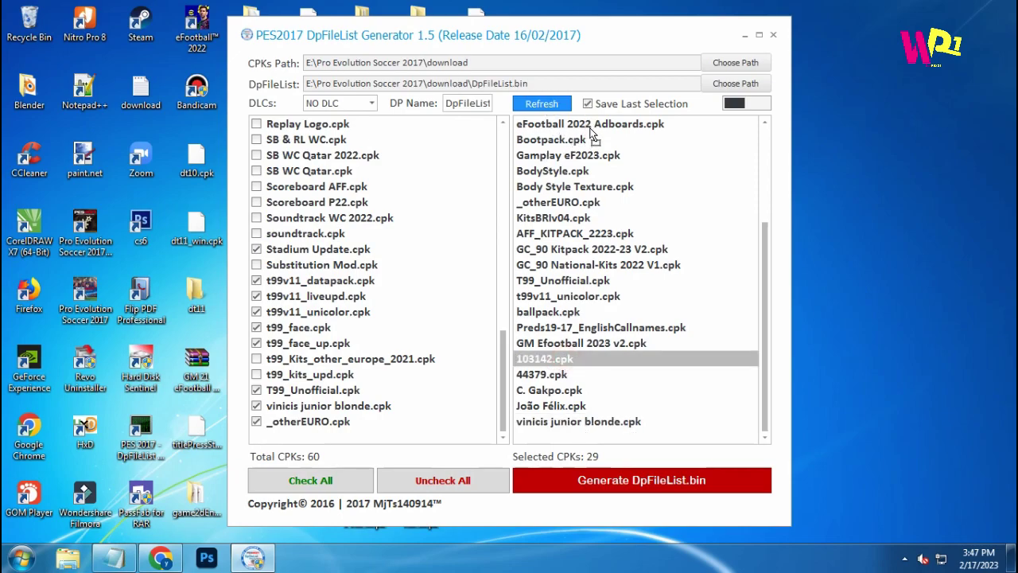
left_click_drag(591, 135, 589, 148)
scroll(576, 155, "up", 2)
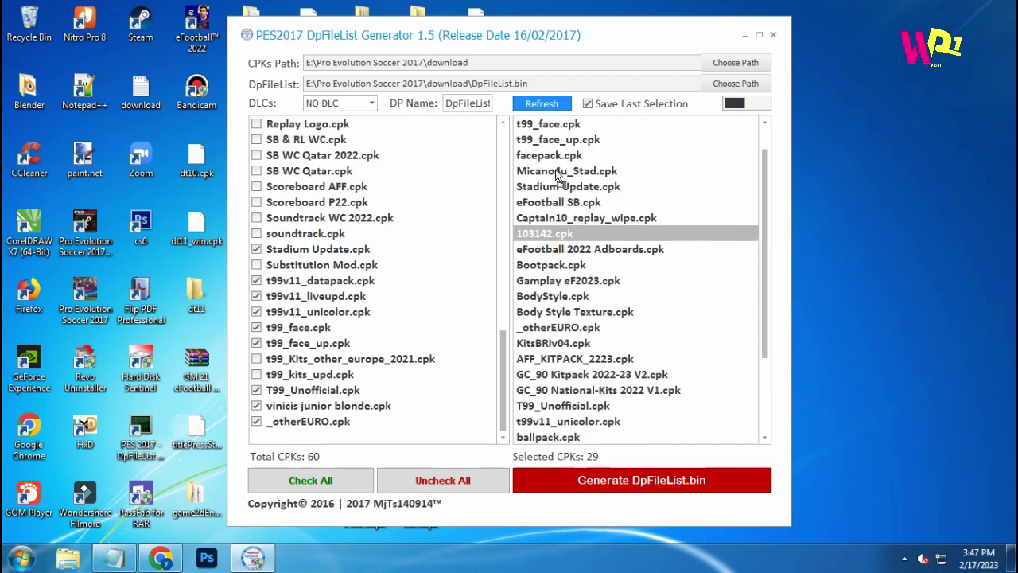
left_click_drag(558, 177, 558, 176)
Move 44379.cpk directly below 103142.cpk in the selected CPK order.
scroll(573, 205, "down", 3)
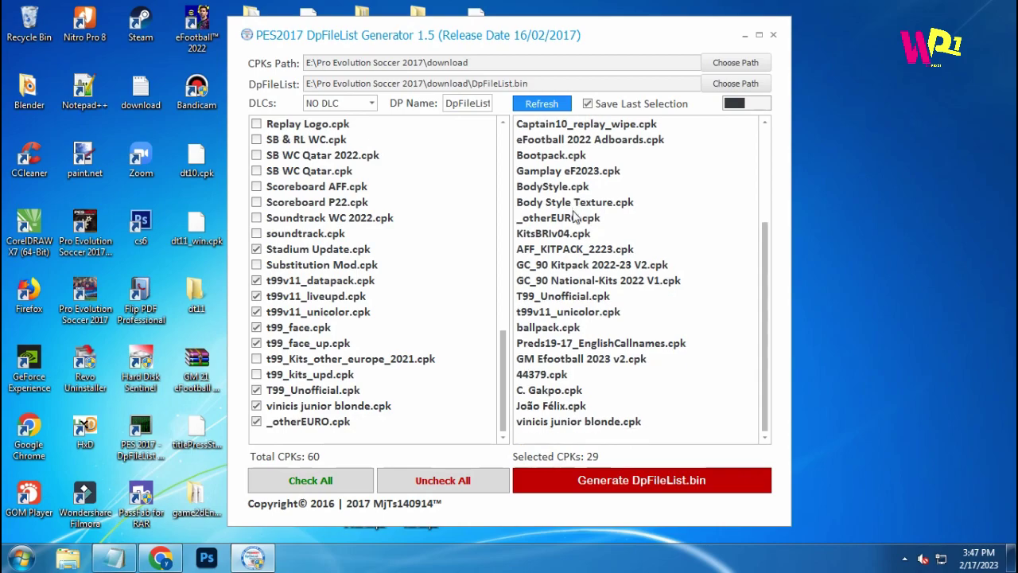
left_click(554, 379)
left_click_drag(562, 134, 560, 127)
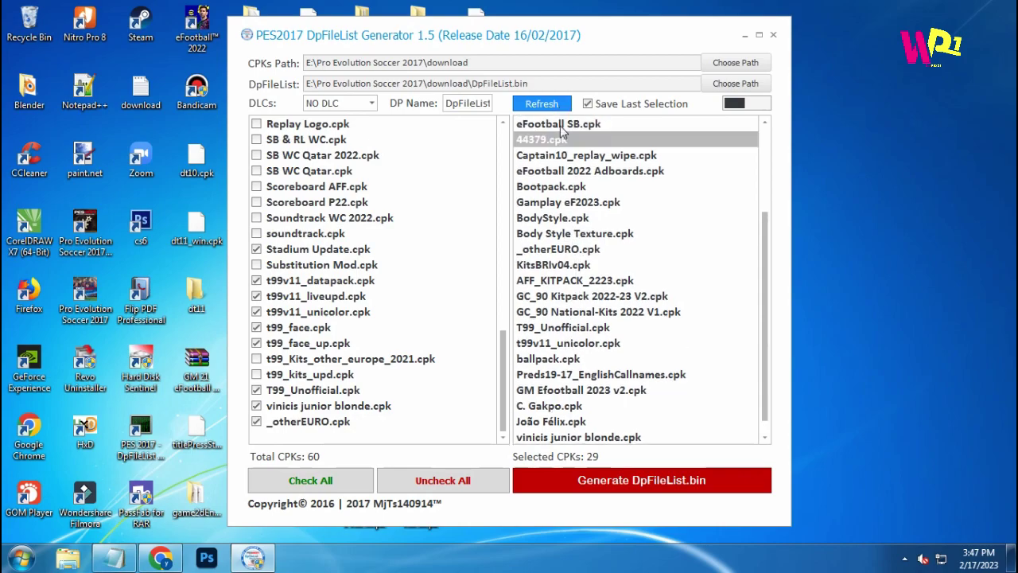
scroll(563, 151, "up", 1)
left_click_drag(555, 188, 545, 141)
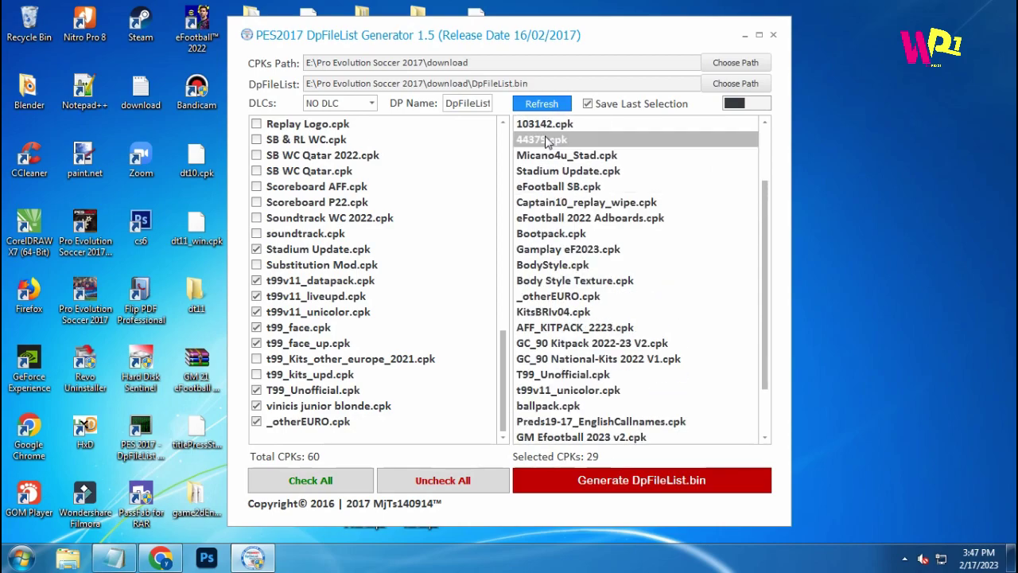
Move C. Gakpo.cpk directly below 44379.cpk in the selected CPK order.
scroll(563, 186, "down", 2)
left_click(555, 395)
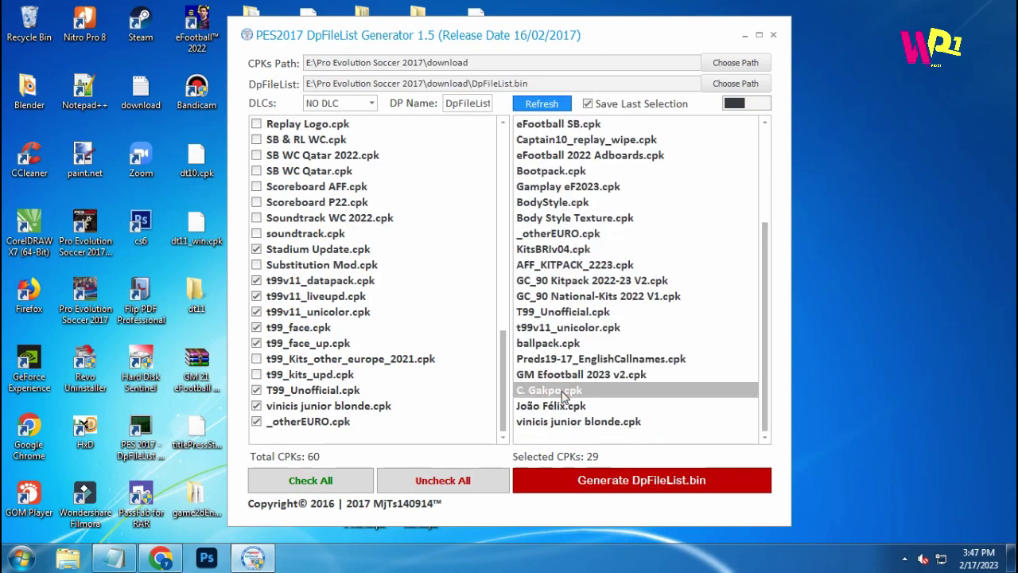
left_click_drag(552, 136, 552, 132)
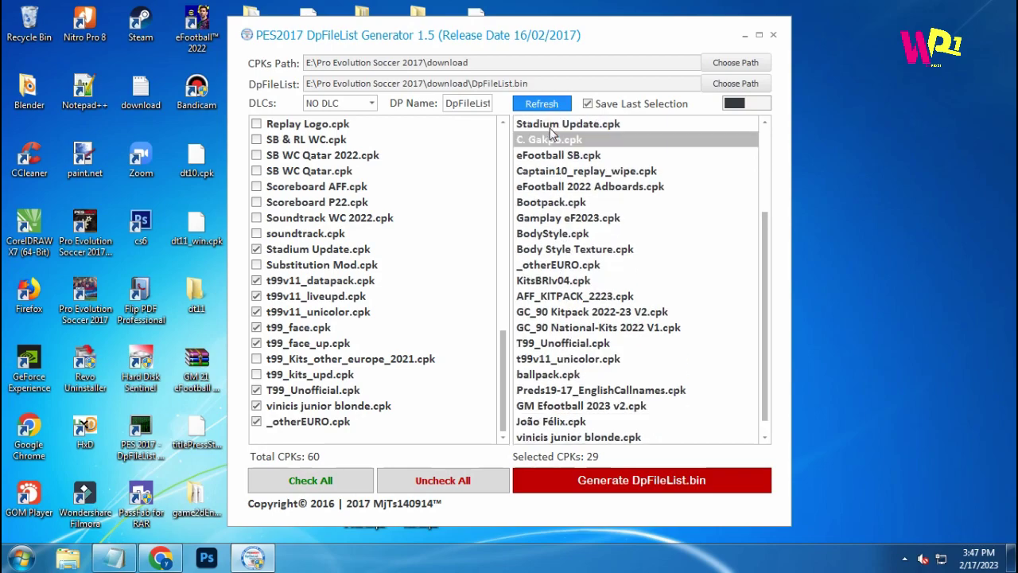
scroll(578, 163, "up", 3)
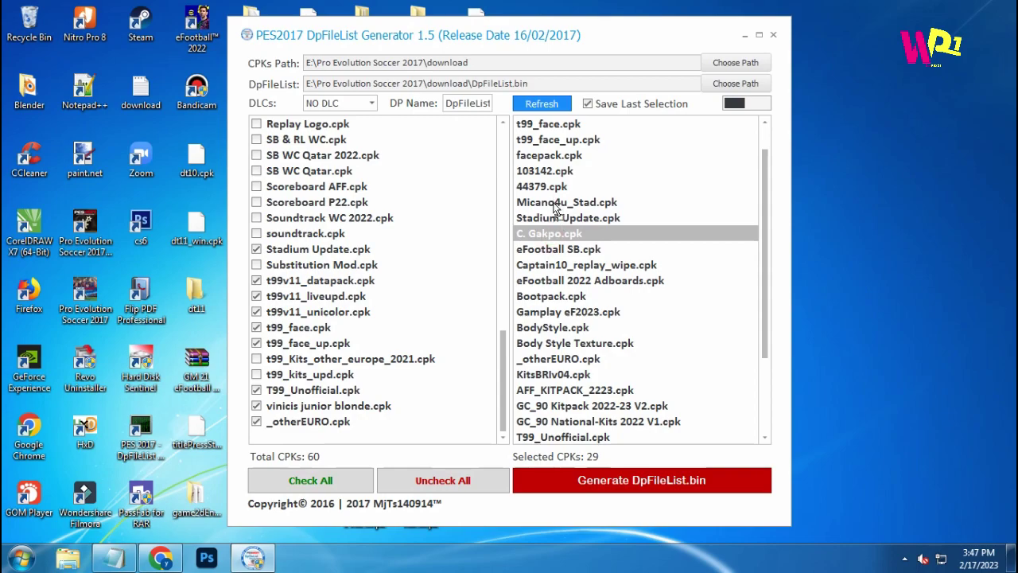
left_click_drag(555, 209, 555, 205)
Move João Félix.cpk directly below C. Gakpo.cpk in the selected CPK order.
scroll(560, 205, "down", 2)
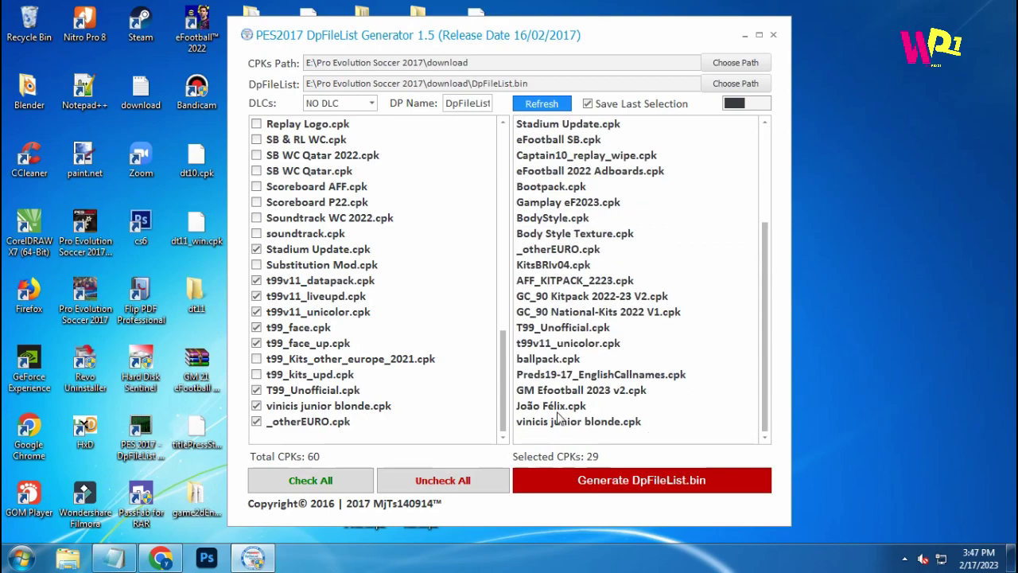
left_click(557, 406)
left_click_drag(565, 132, 566, 132)
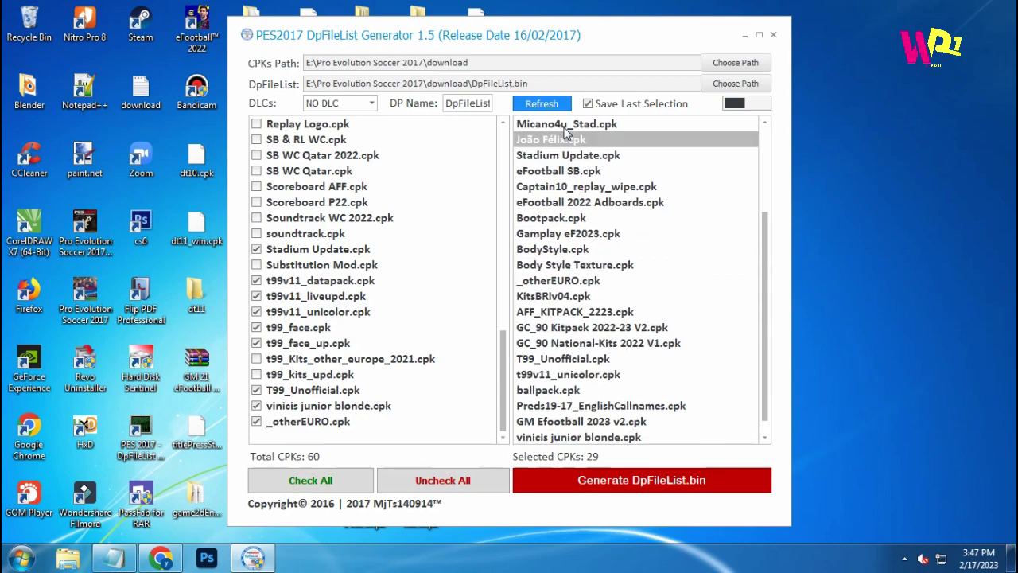
scroll(589, 434, "up", 2)
left_click_drag(558, 236, 580, 364)
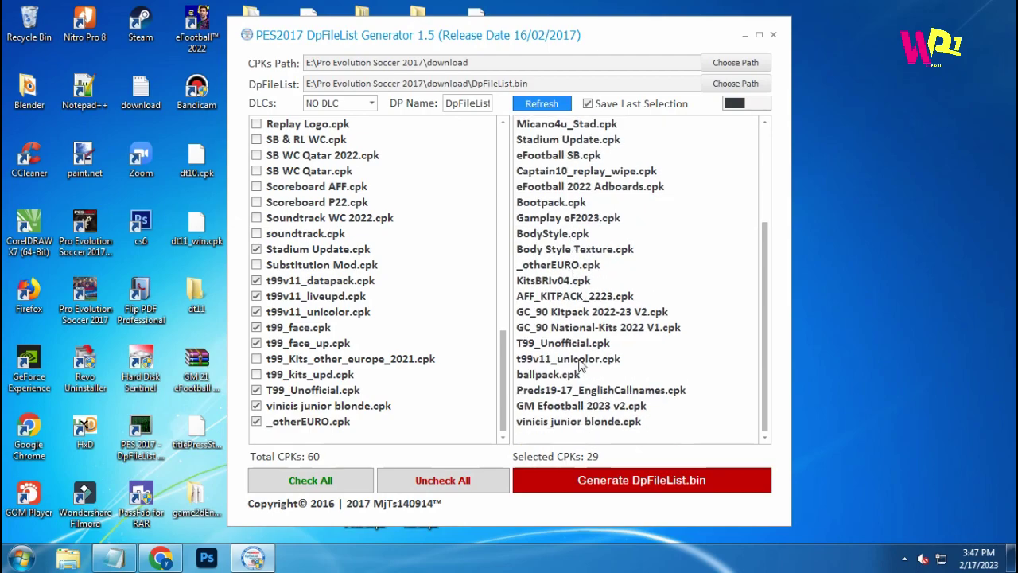
Move vinicis junior blonde.cpk directly below João Félix.cpk and review the order of the added face CPKs.
left_click(578, 424)
left_click_drag(568, 135, 567, 140)
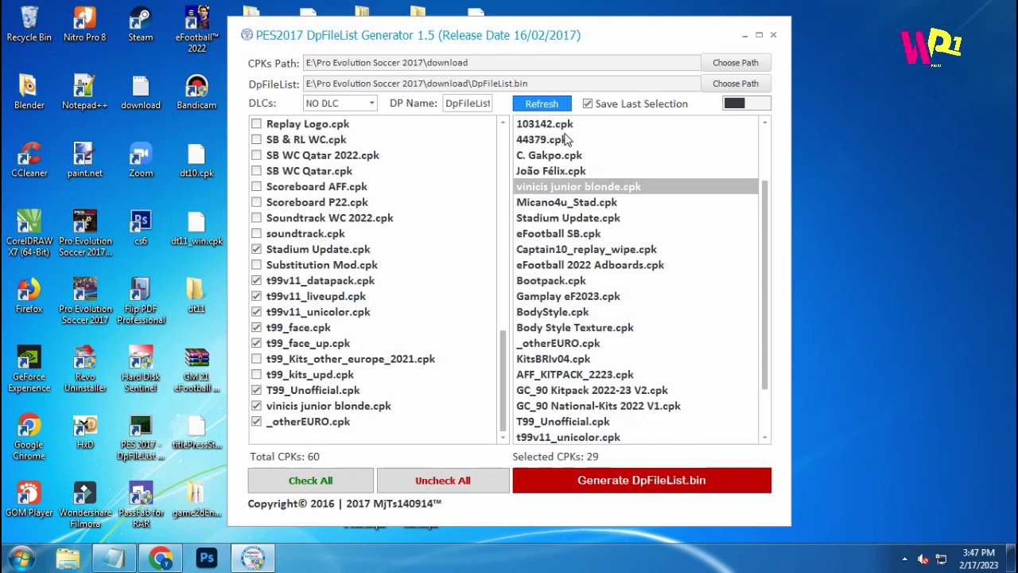
left_click(560, 171)
scroll(560, 177, "up", 2)
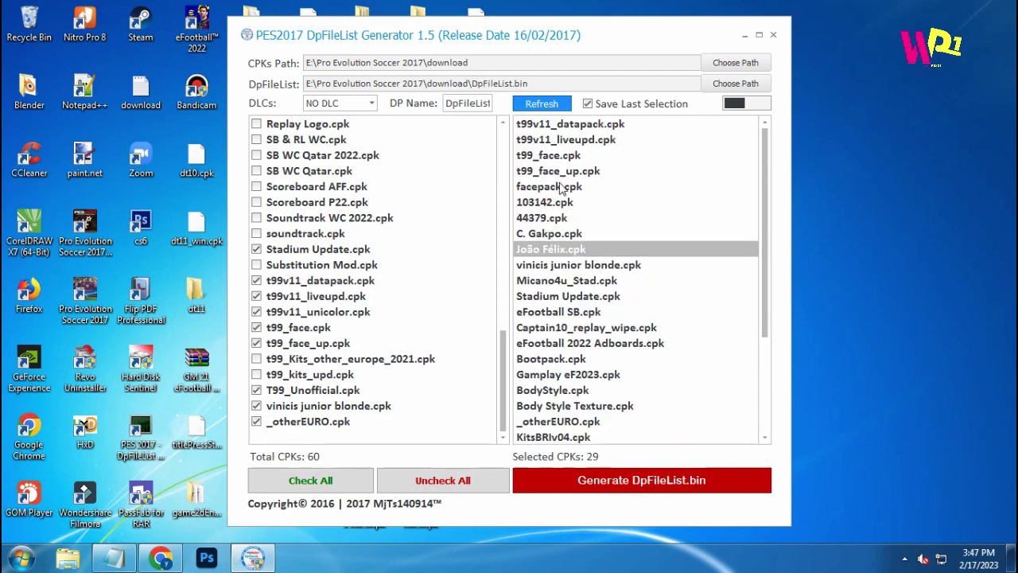
left_click_drag(560, 199, 551, 251)
left_click(558, 220)
left_click(560, 250)
left_click(566, 270)
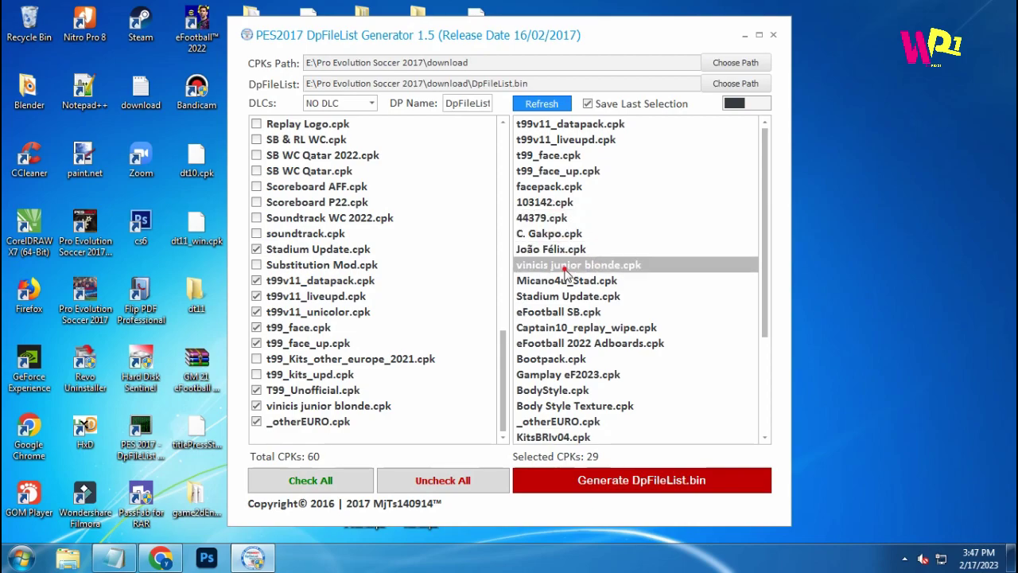
Generate DpFileList.bin from the selected CPKs and close the generator.
left_click(634, 482)
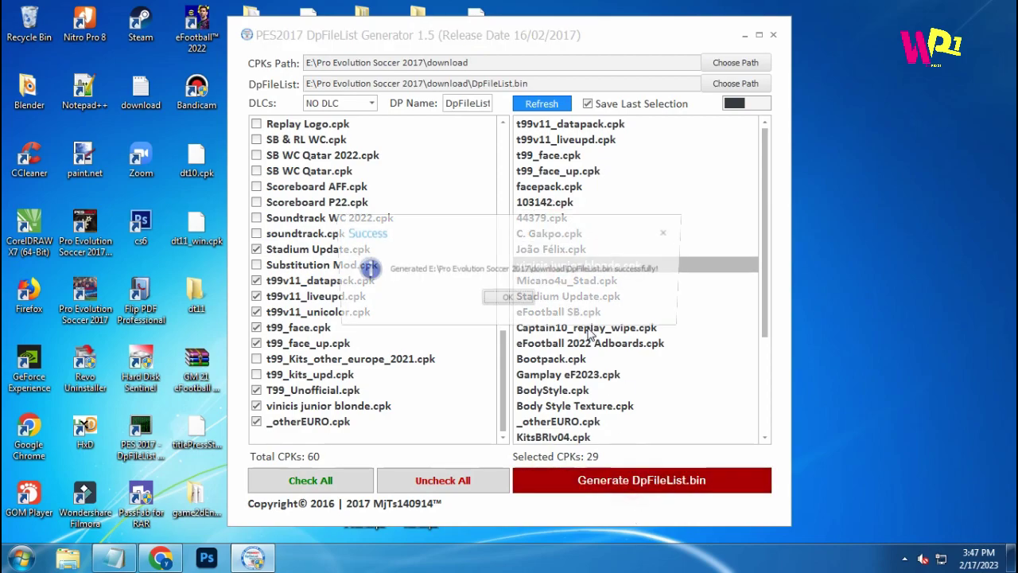
left_click(507, 300)
left_click(772, 37)
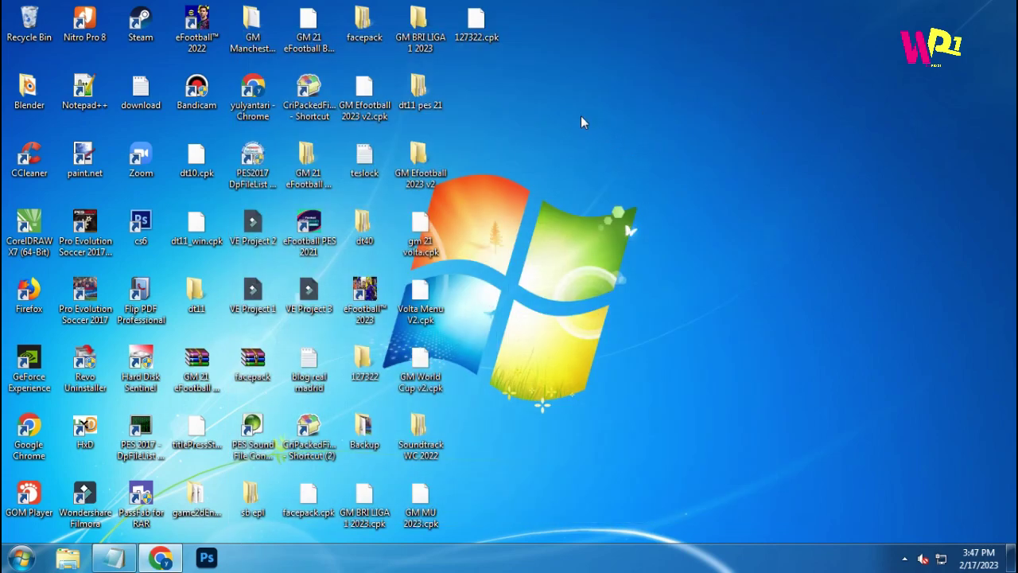
right_click(582, 112)
left_click(614, 171)
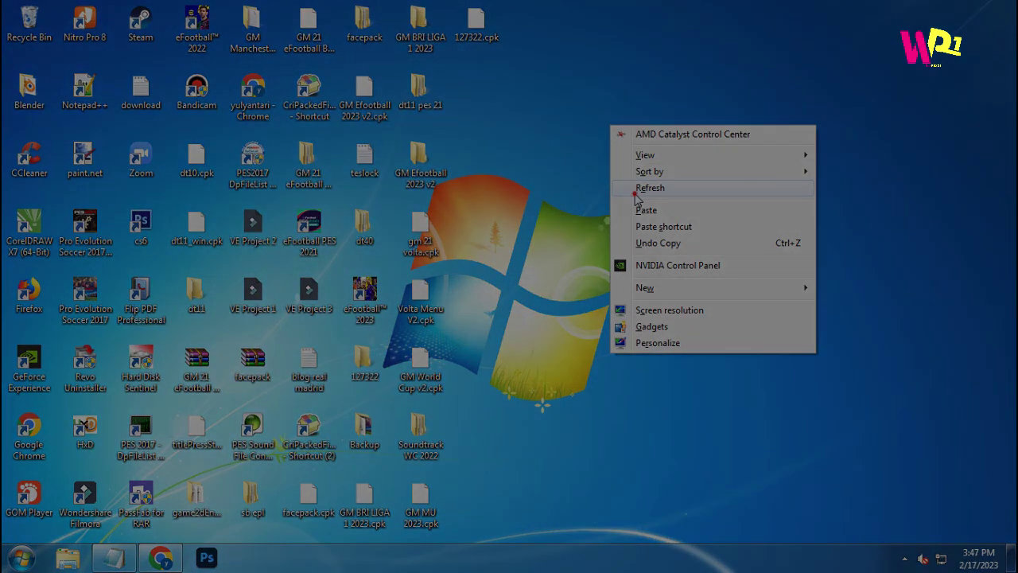